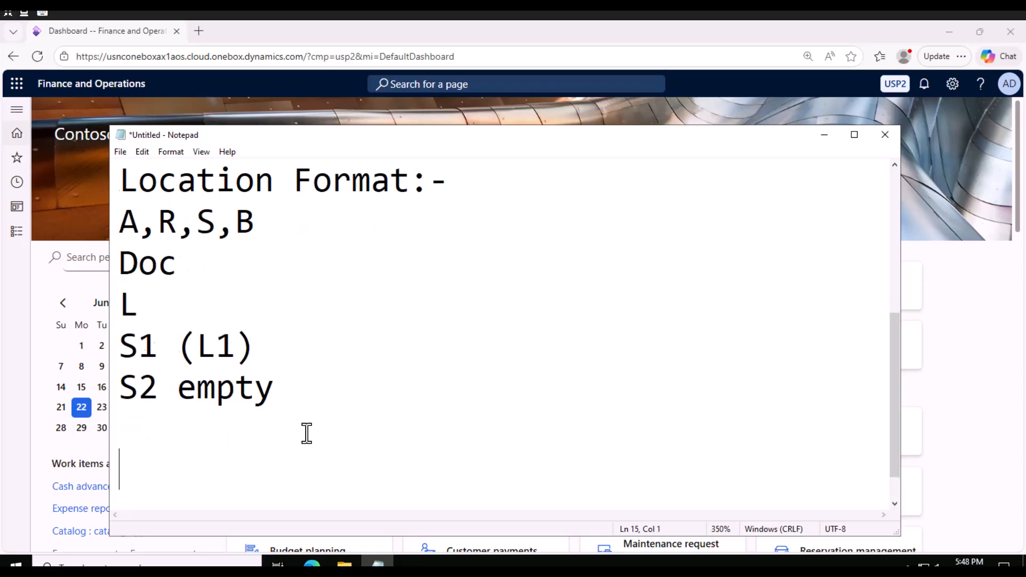
Add a line reading "RH(" a few blank lines below "S2 empty" in the Notepad notes
type("R")
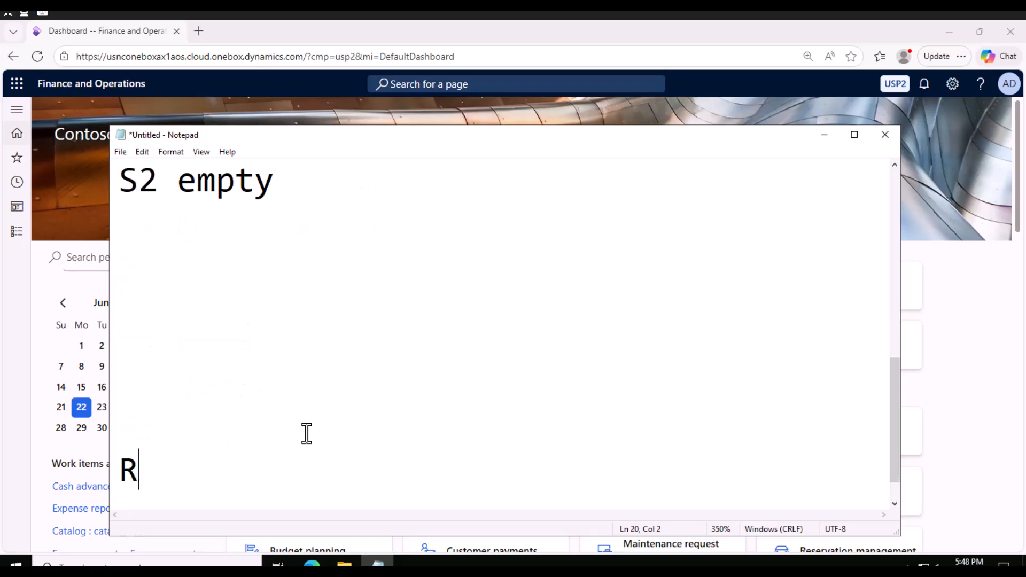
type("H(")
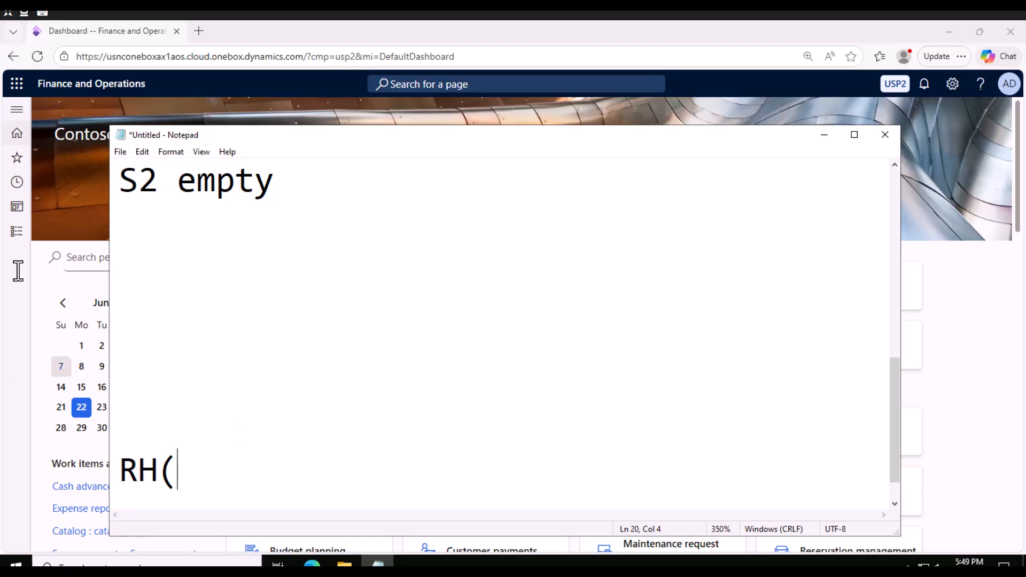
Open the Warehouse management reservation hierarchy setup in Finance and Operations and review the BatchAbove, BatchFlex and Default hierarchies
left_click(16, 235)
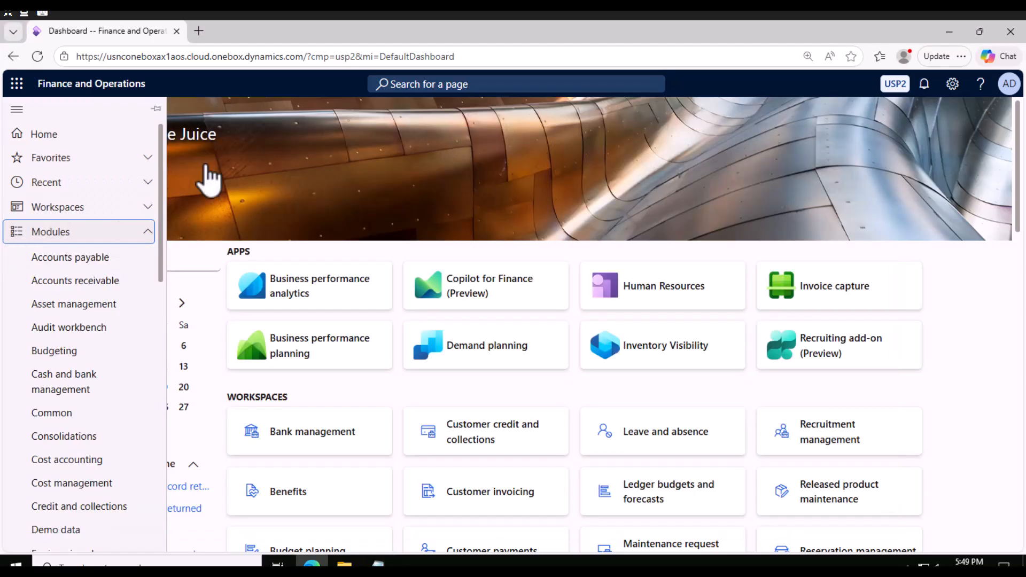
scroll(75, 380, "down", 10)
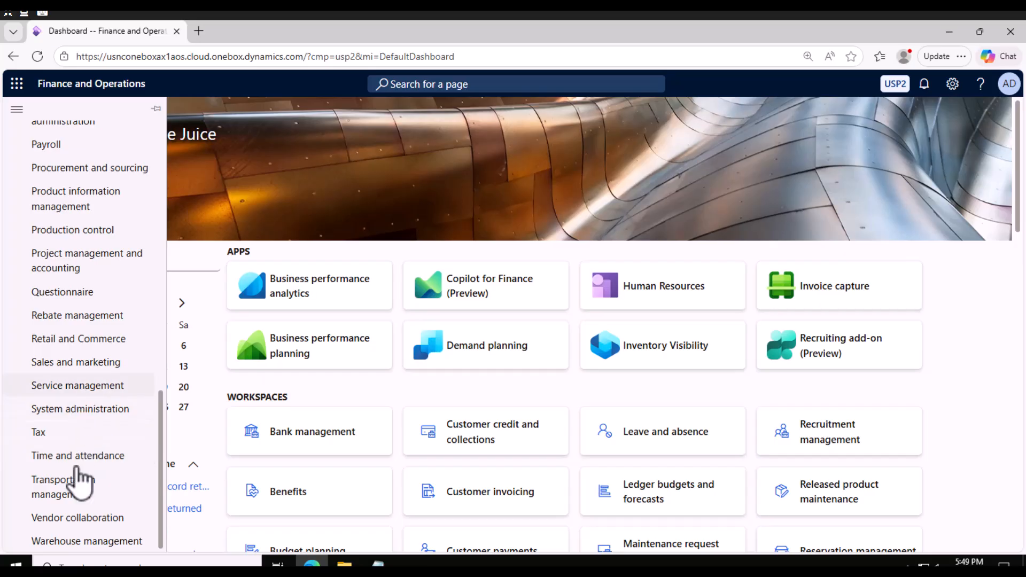
left_click(104, 545)
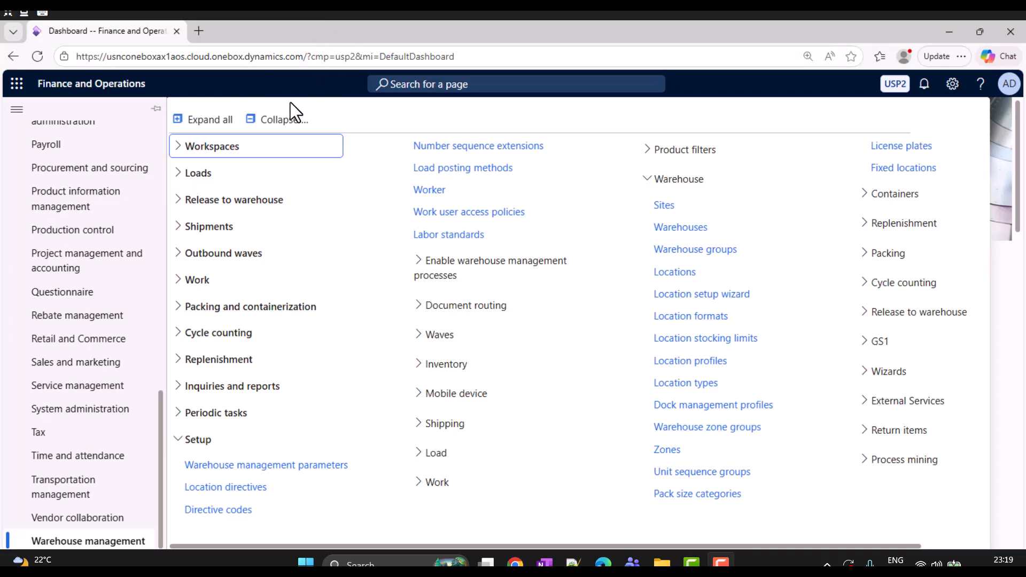
left_click(275, 118)
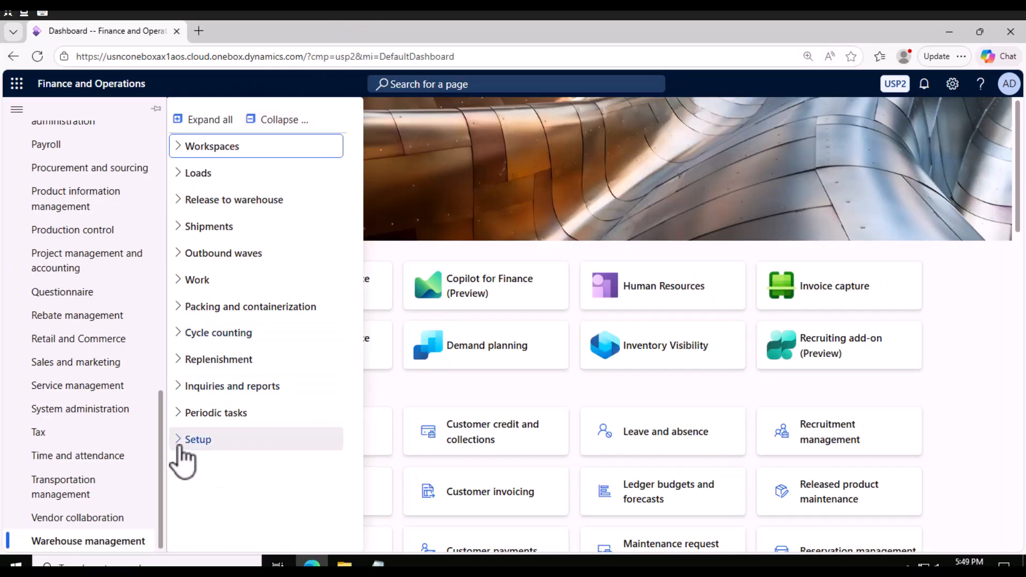
left_click(196, 447)
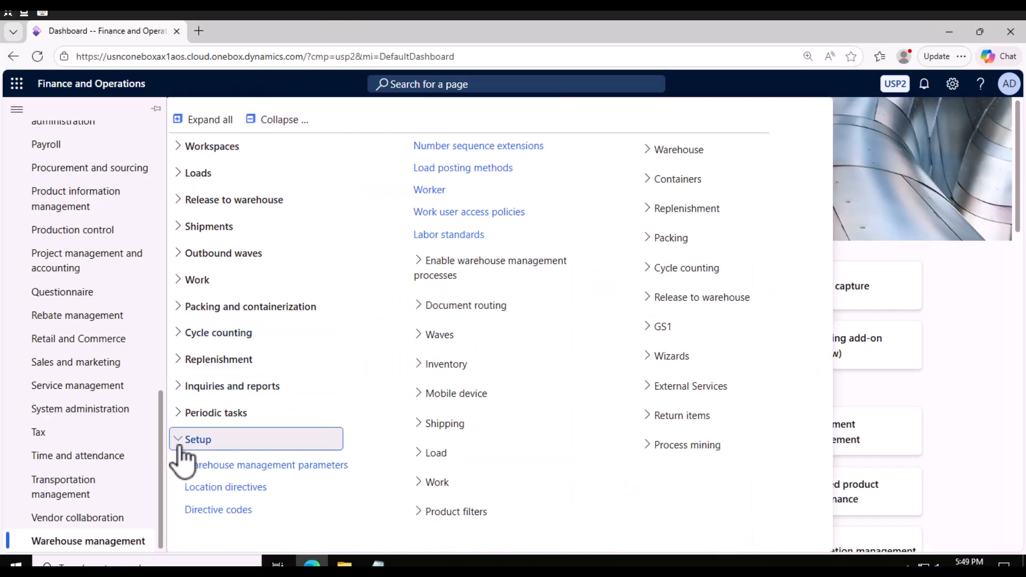
left_click(430, 364)
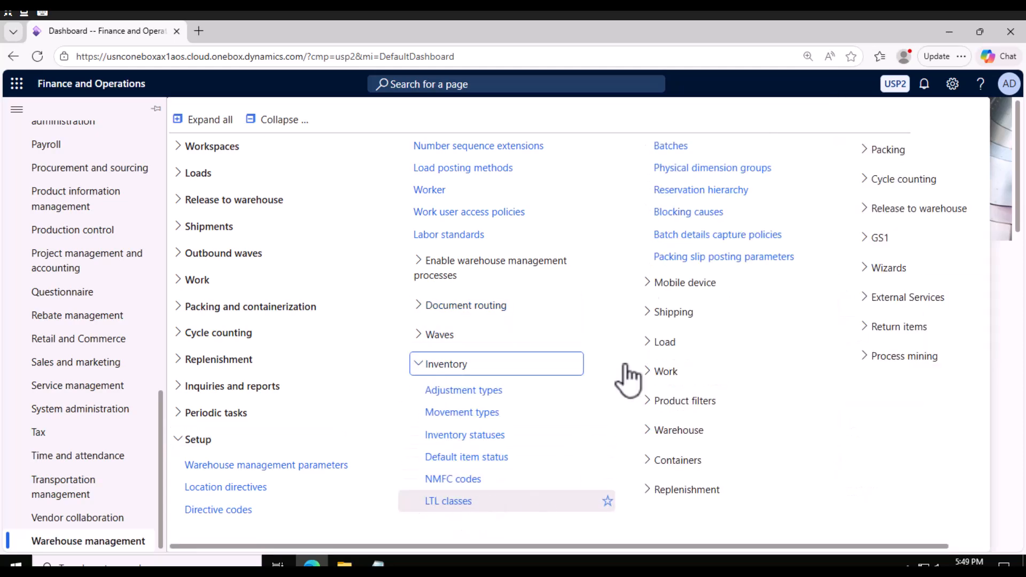
left_click(711, 192)
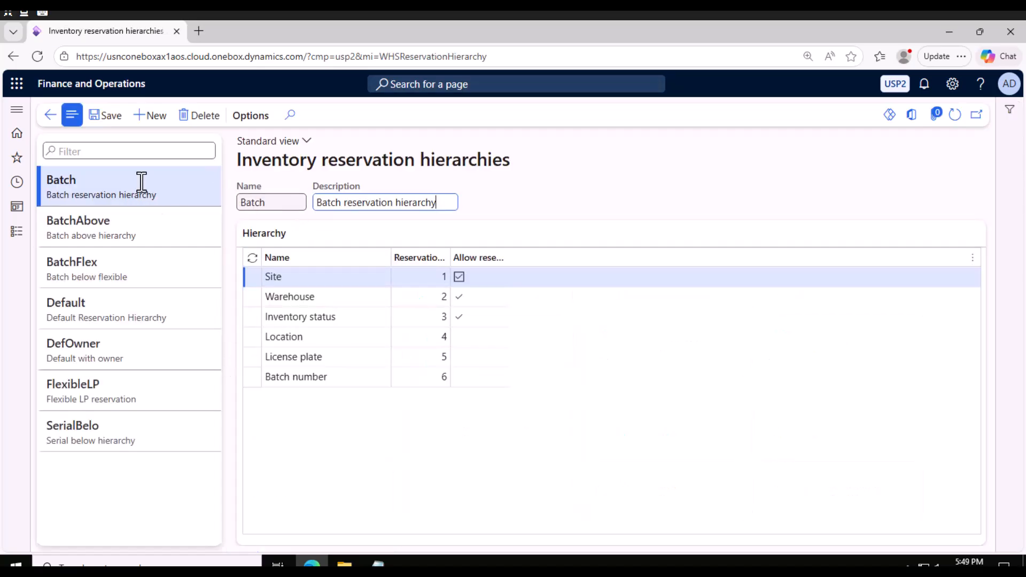
left_click(149, 224)
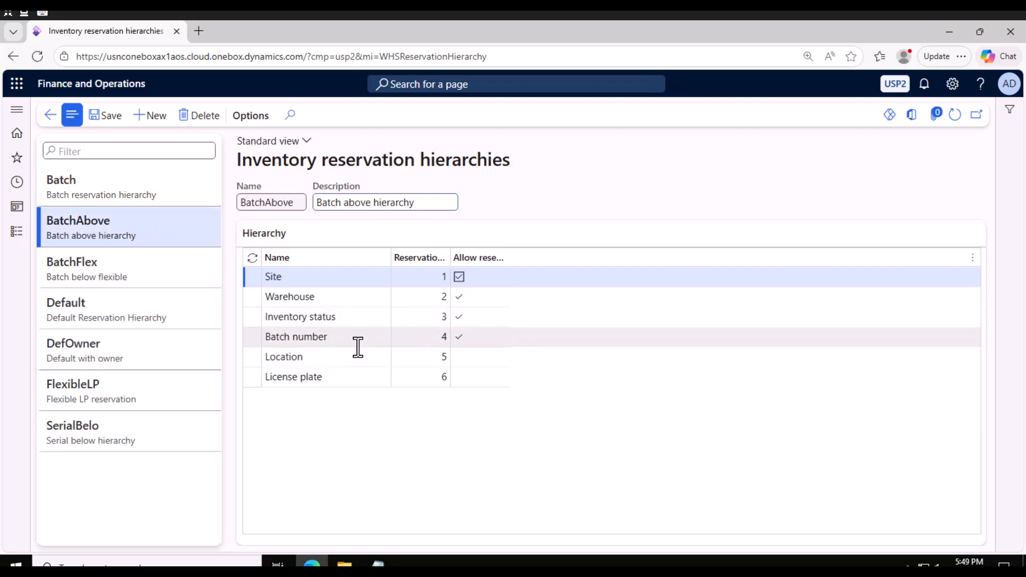
left_click(153, 271)
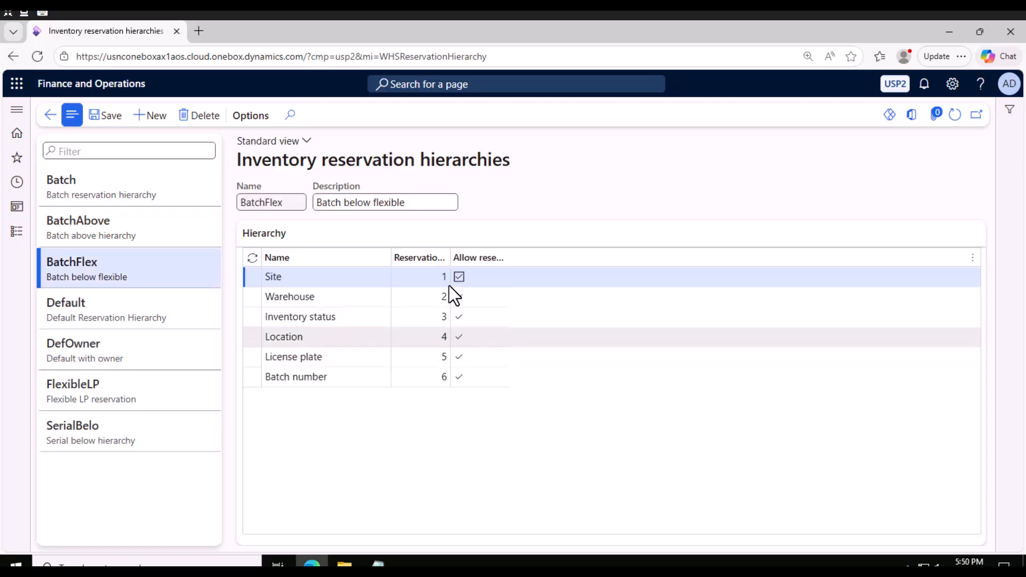
left_click(124, 305)
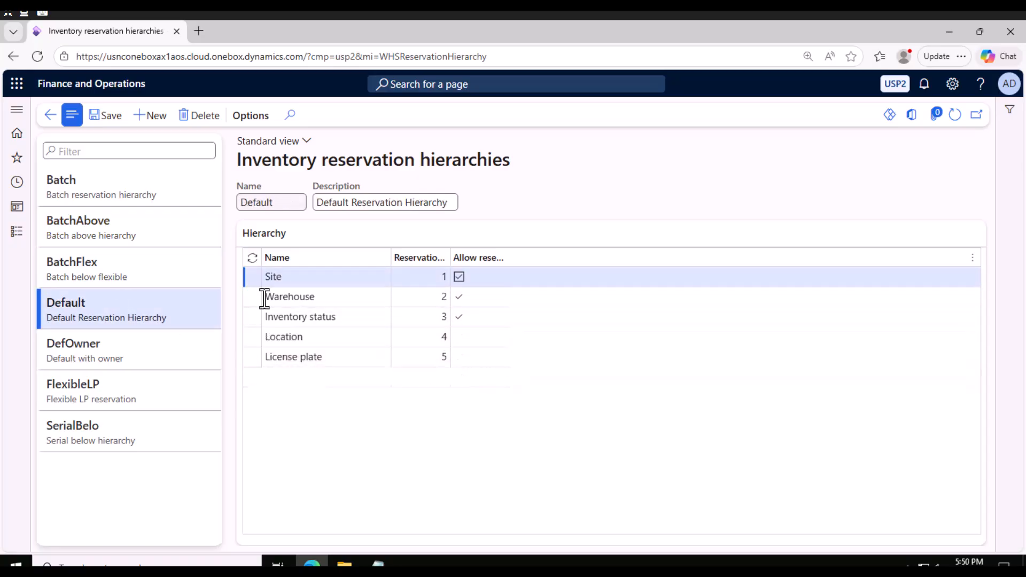
Start a new reservation hierarchy named Orange with the description "Orange reservations"
left_click(159, 124)
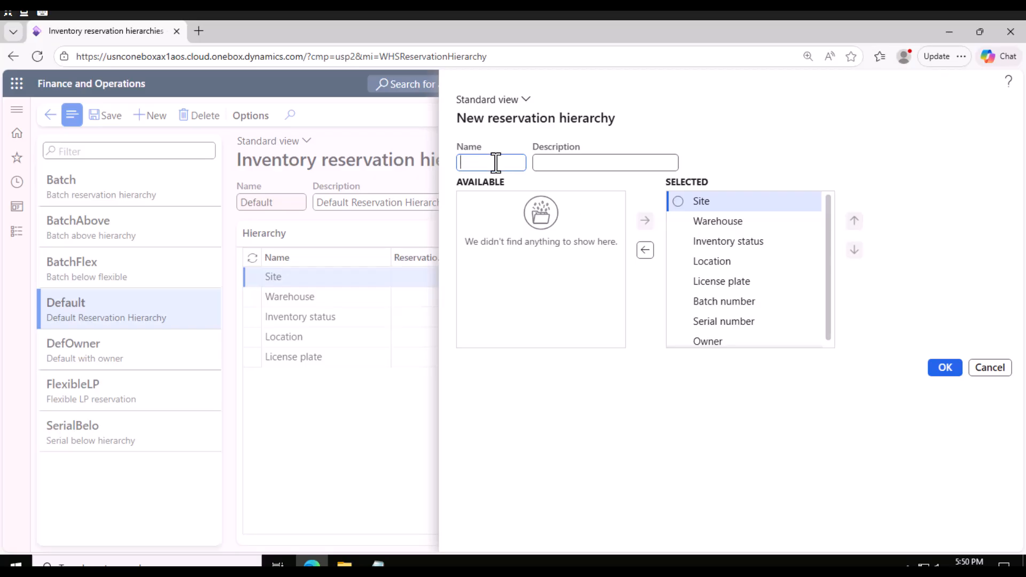
type("Organce")
left_click(567, 163)
left_click(503, 164)
key("BackSpace")
key("BackSpace")
type("nge")
left_click(567, 163)
type("Orange")
type(" res")
type("erat")
type("ations")
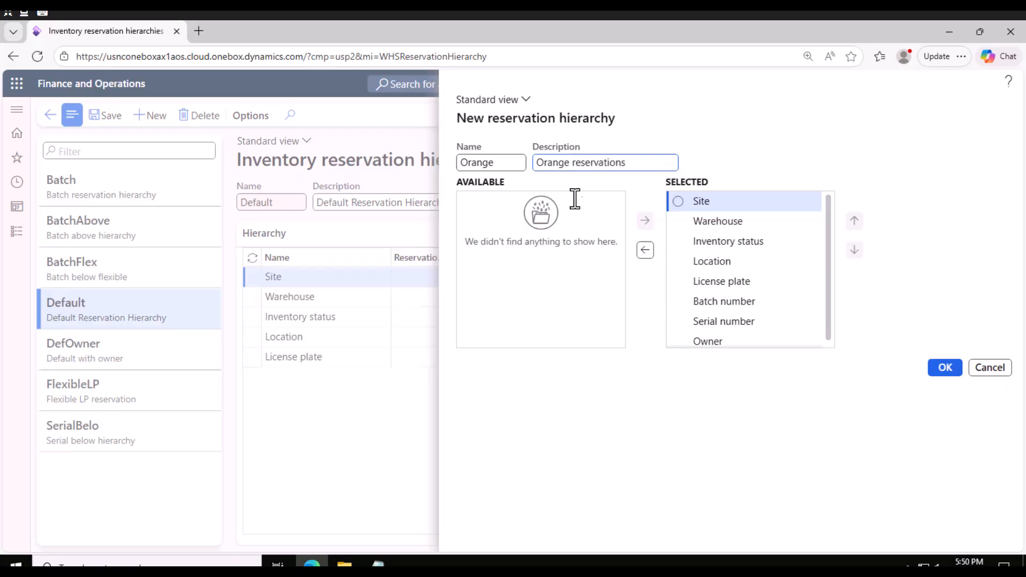
Remove Serial number and Owner from the new hierarchy's selected dimensions and confirm its creation
left_click(517, 245)
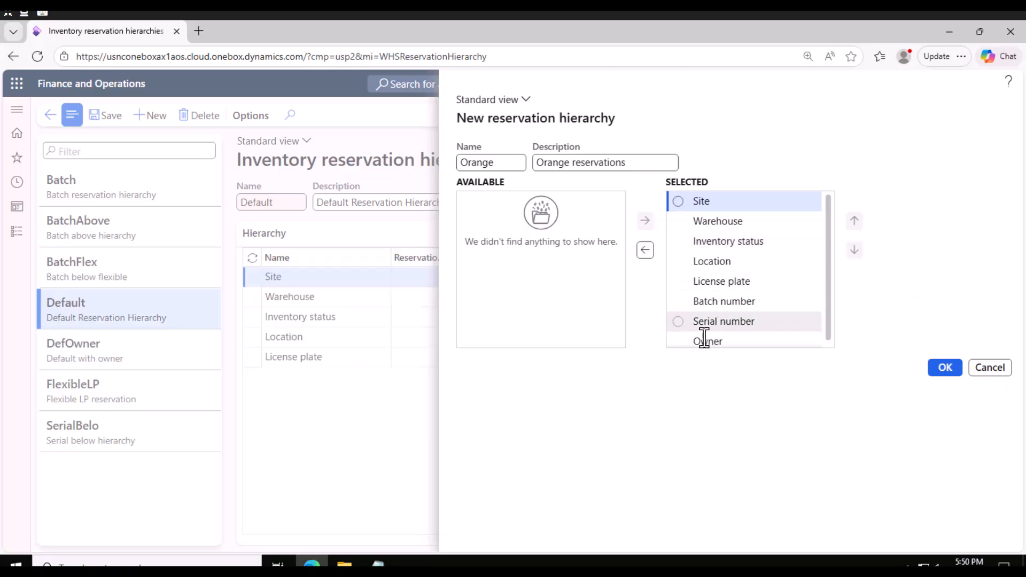
left_click(679, 341)
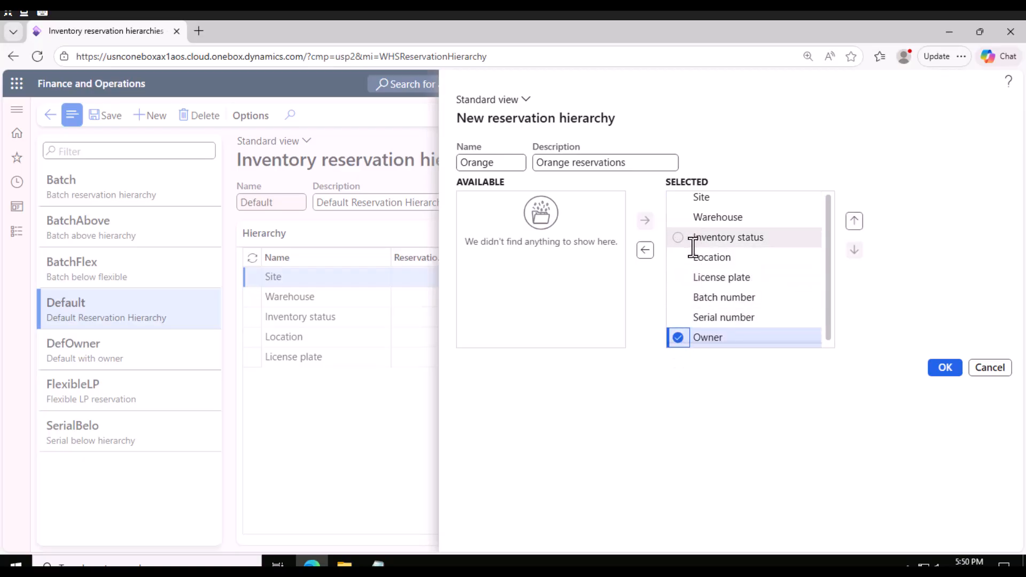
left_click(677, 318)
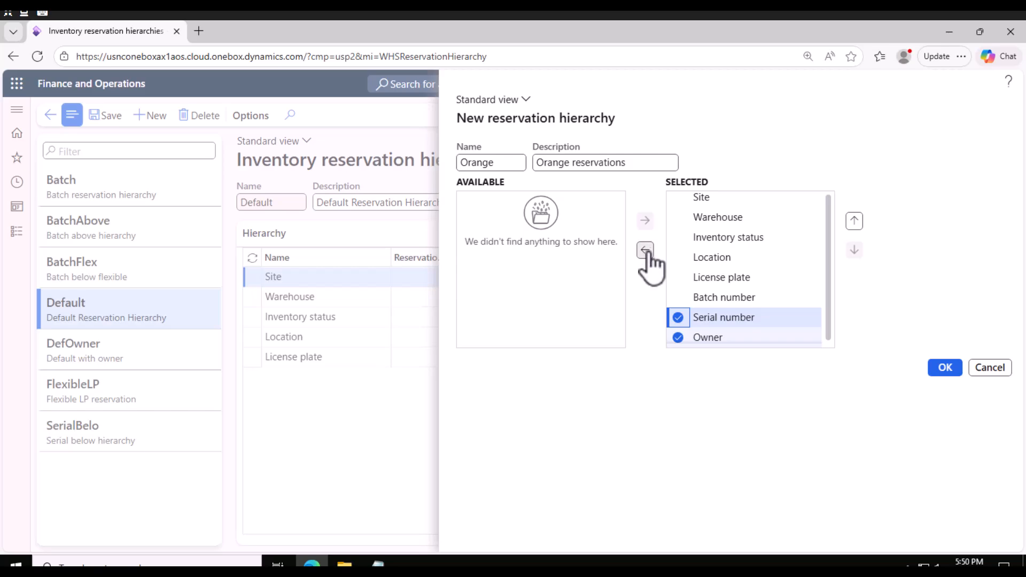
left_click(646, 250)
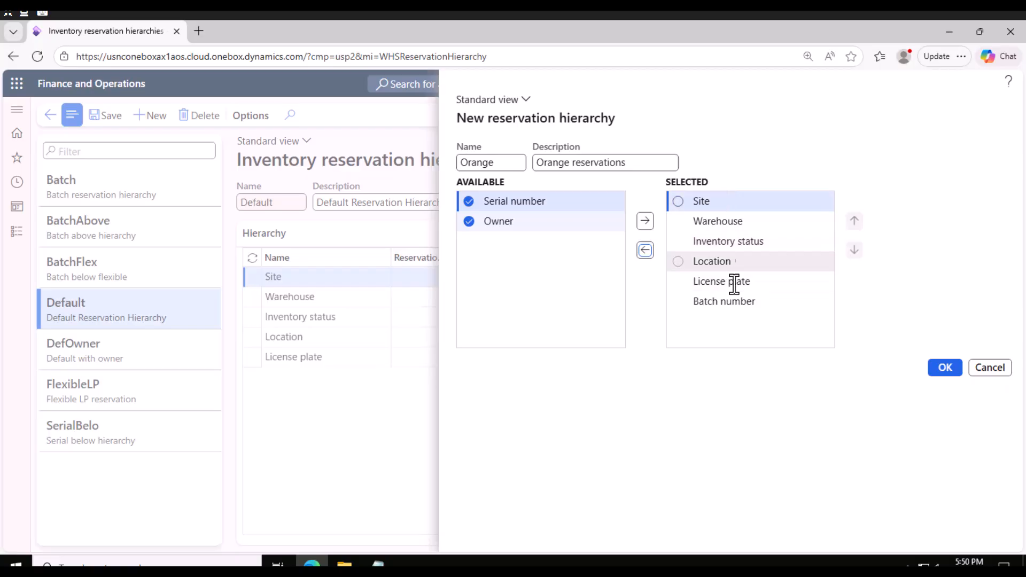
left_click(945, 368)
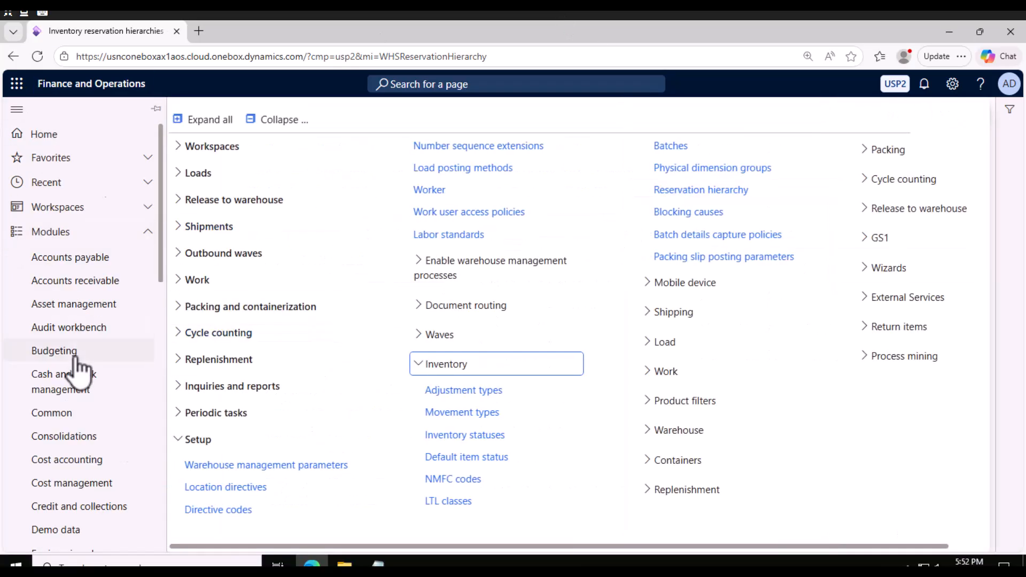
Open the released products list in the Product information management module
scroll(77, 369, "down", 5)
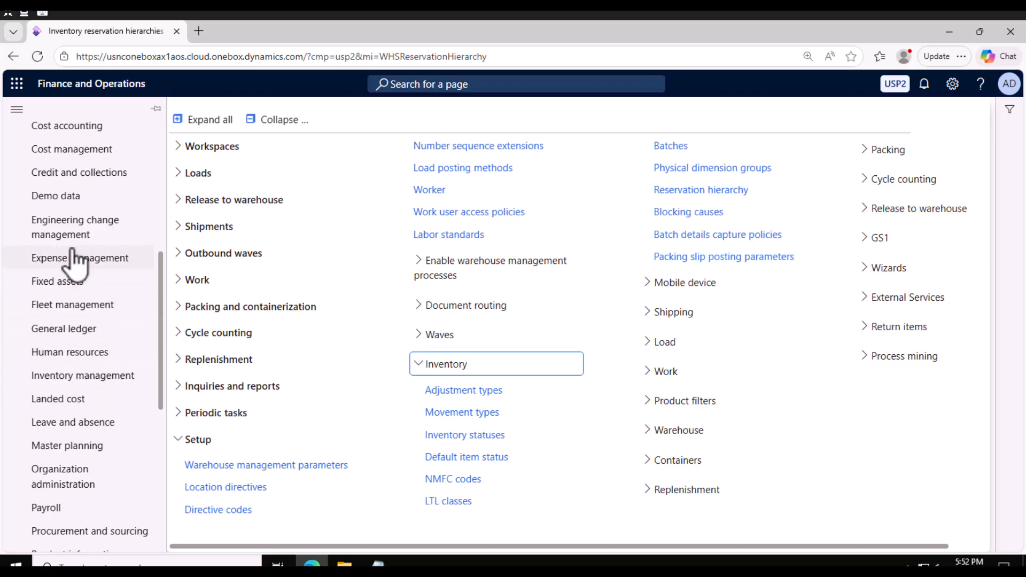
scroll(73, 465, "down", 5)
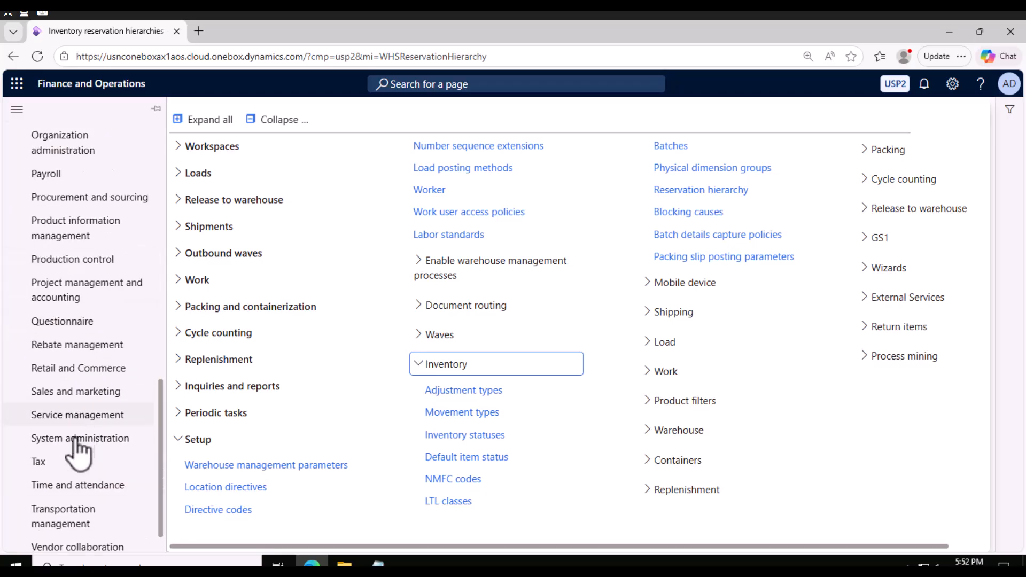
left_click(113, 239)
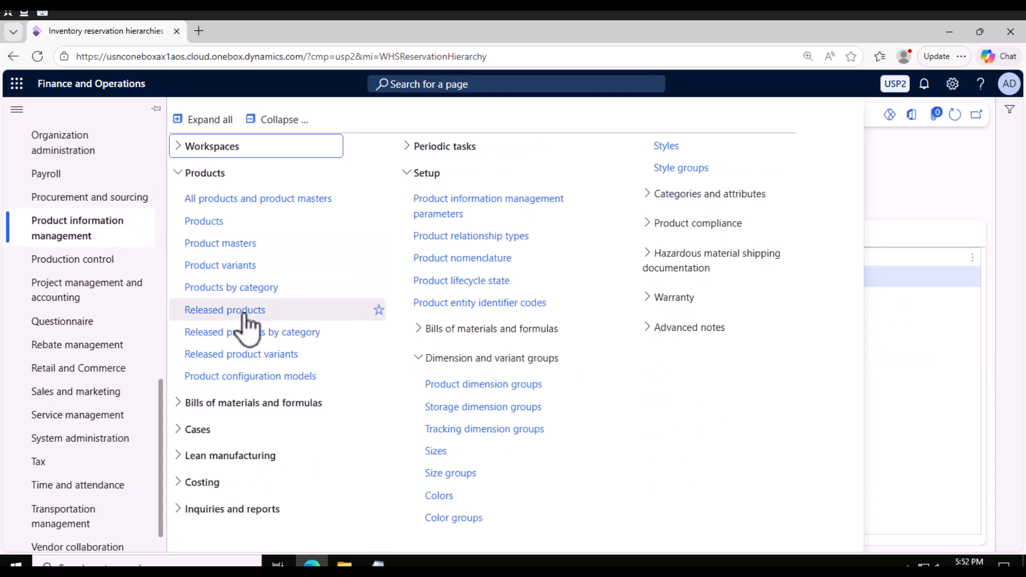
left_click(245, 313)
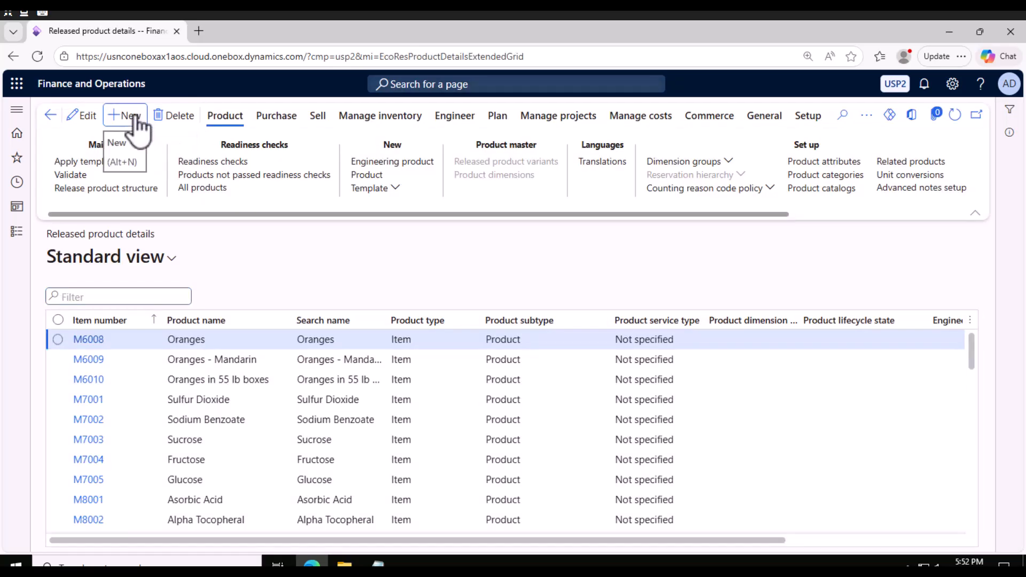
Start a new released product with product number B004 and product name "Low sugar orange Jucie"
left_click(142, 122)
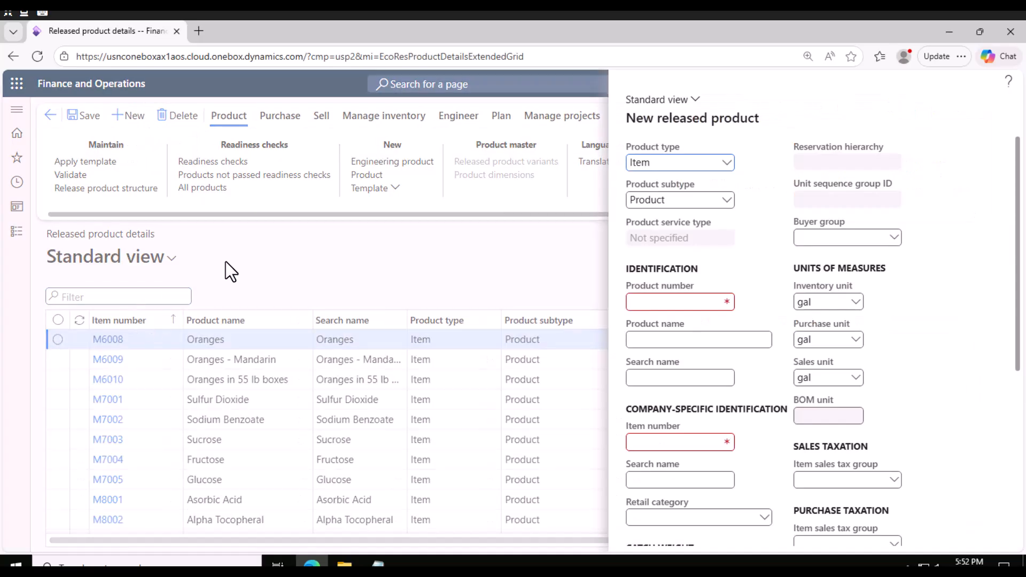
left_click(662, 302)
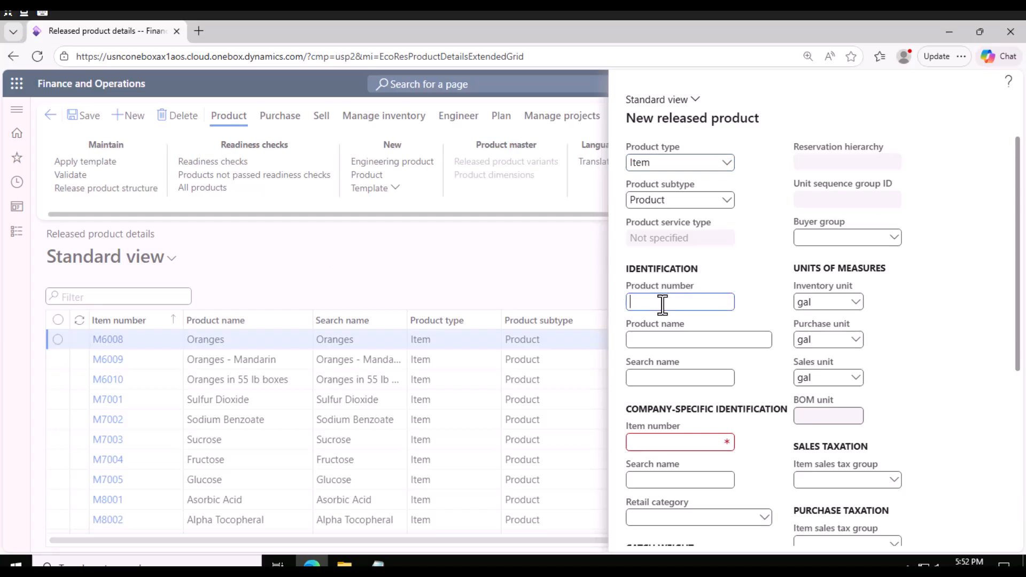
type("B004")
key("Tab")
type("Low sugar or")
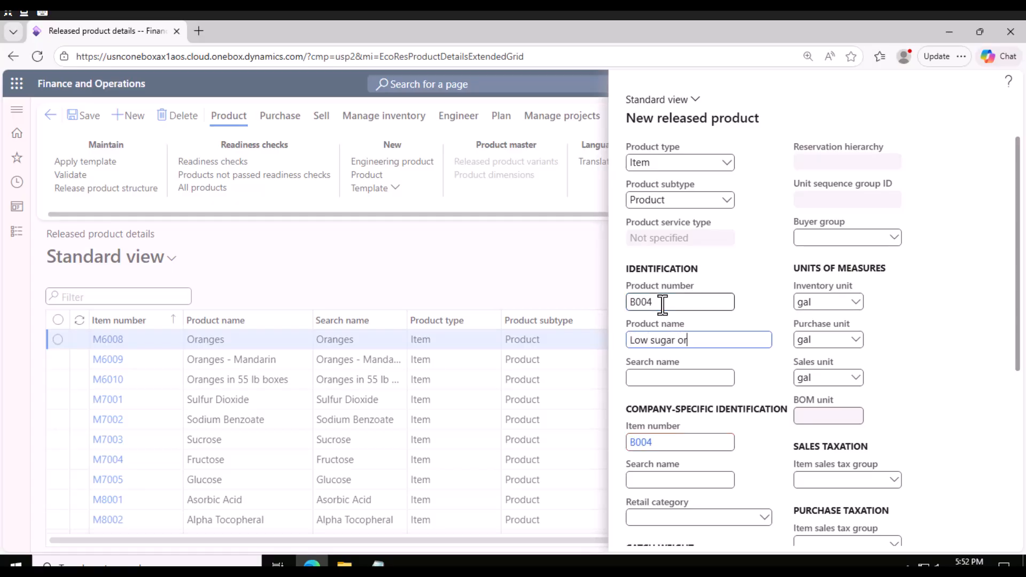
type("ange Jucie")
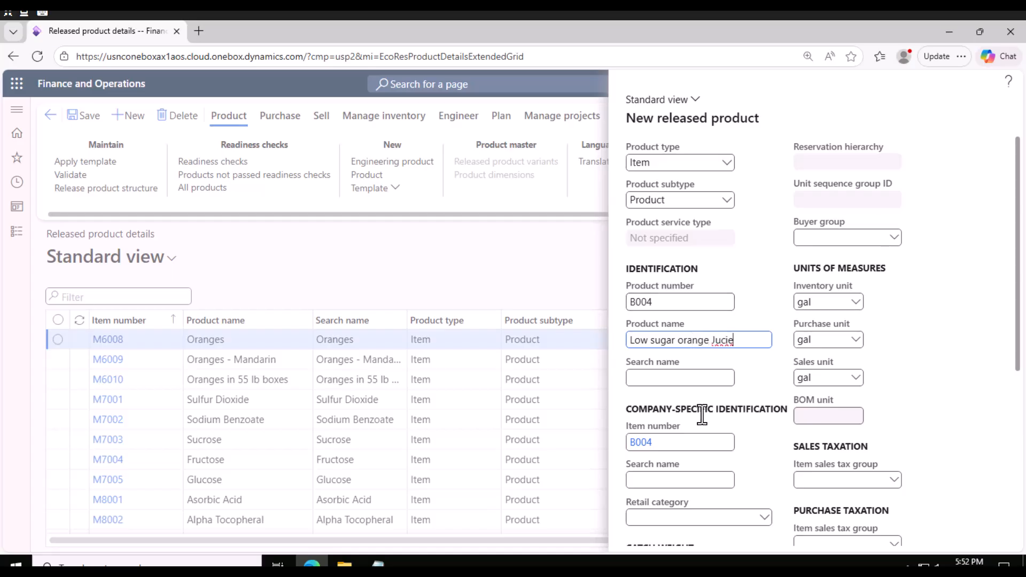
scroll(690, 446, "down", 3)
left_click(714, 434)
scroll(704, 449, "down", 3)
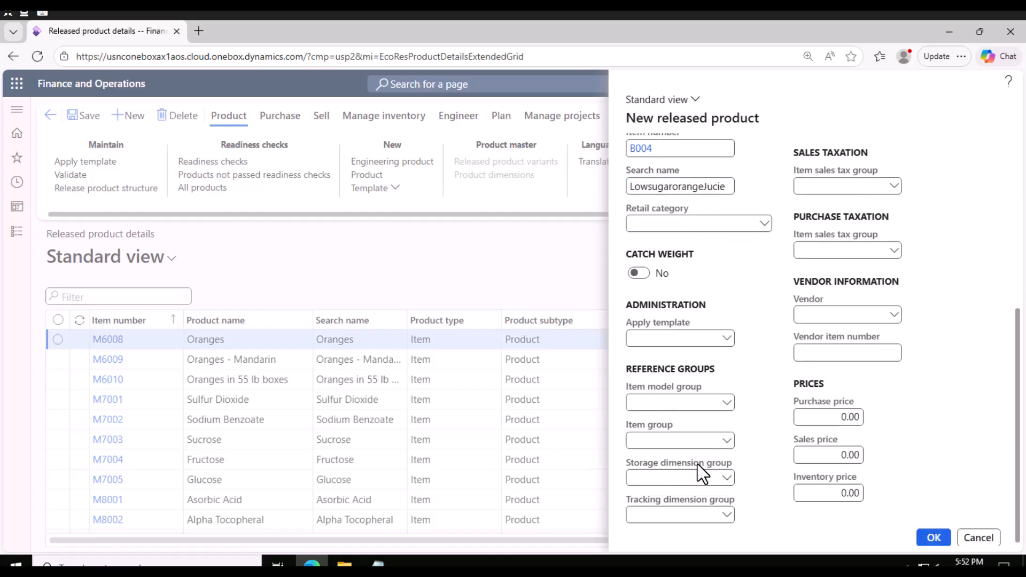
Set the new product's item model group to FEFO and its item group to OrgJuice
left_click(672, 408)
left_click(727, 404)
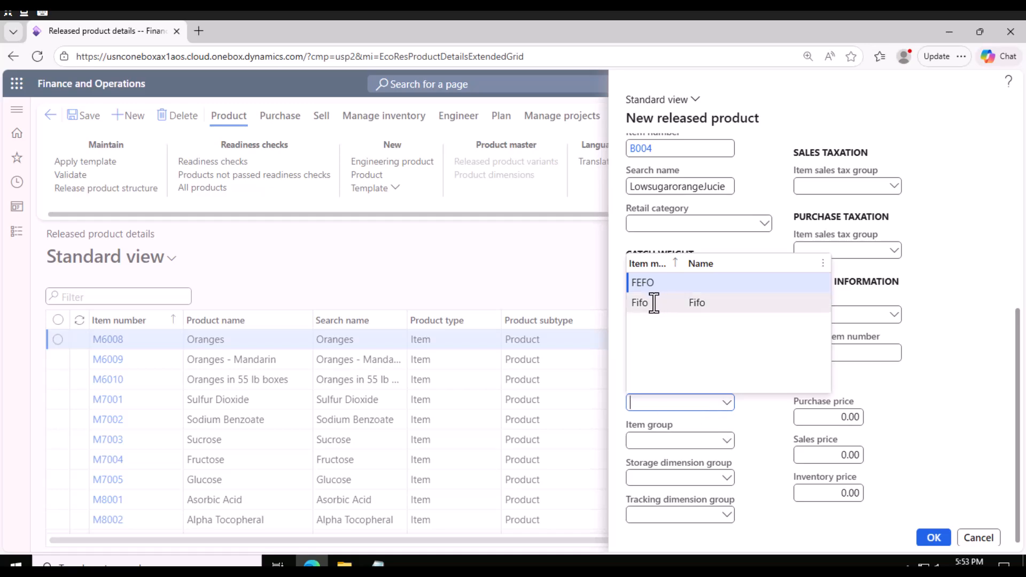
left_click(659, 282)
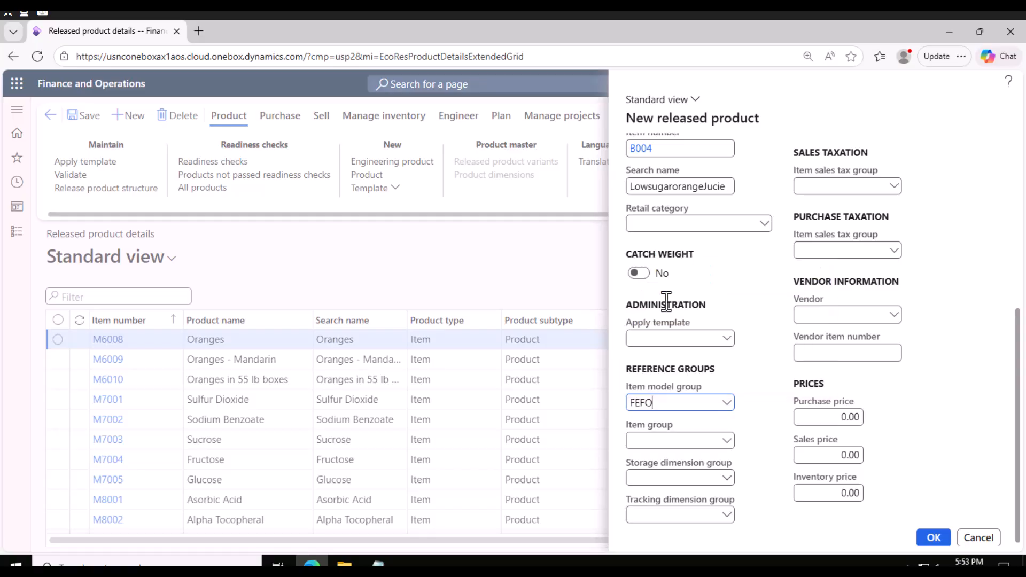
left_click(706, 437)
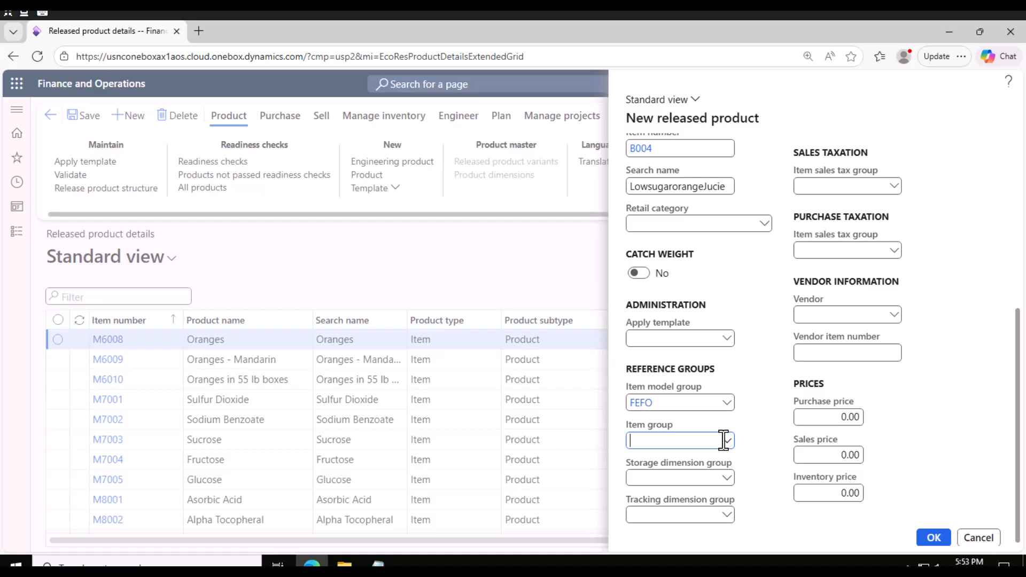
type("or")
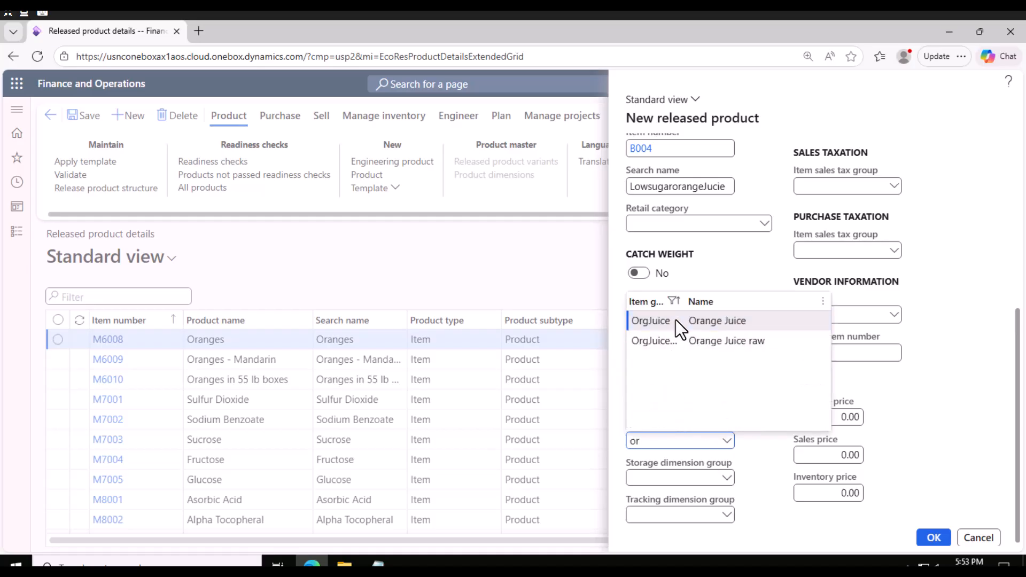
left_click(676, 320)
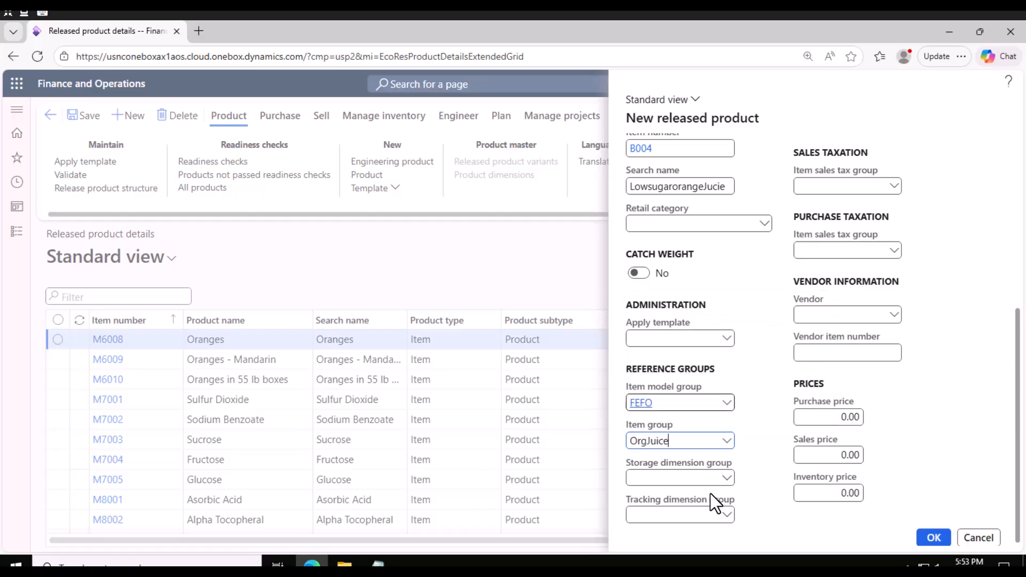
Set the new product's storage dimension group to Ware and its tracking dimension group to Batch-phy2
left_click(681, 478)
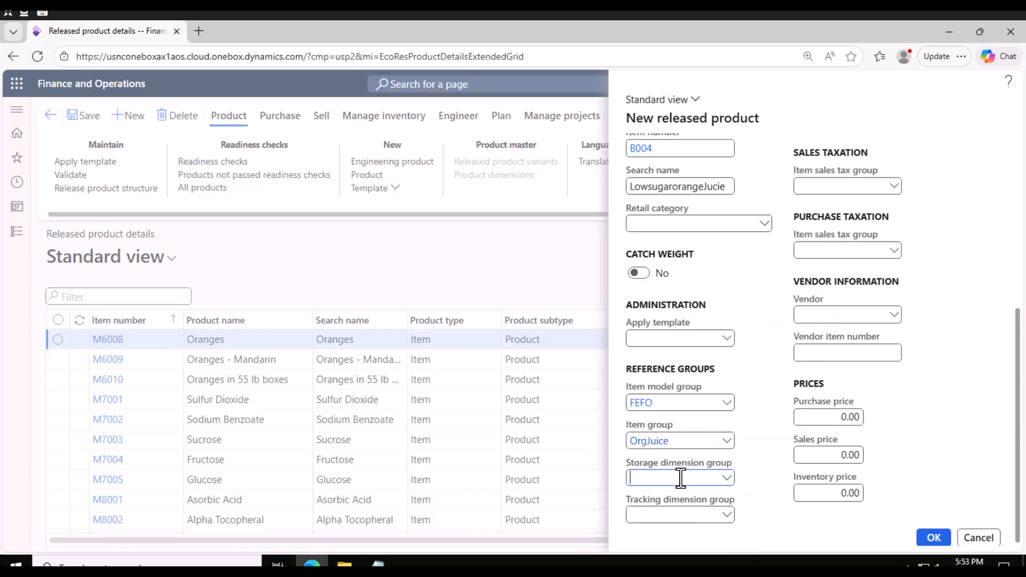
type("war")
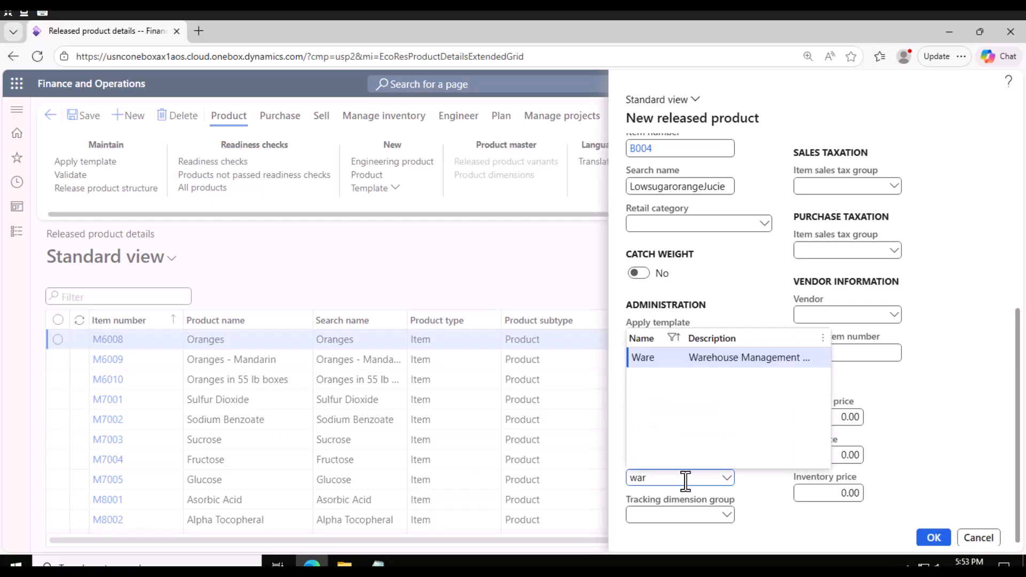
key("Tab")
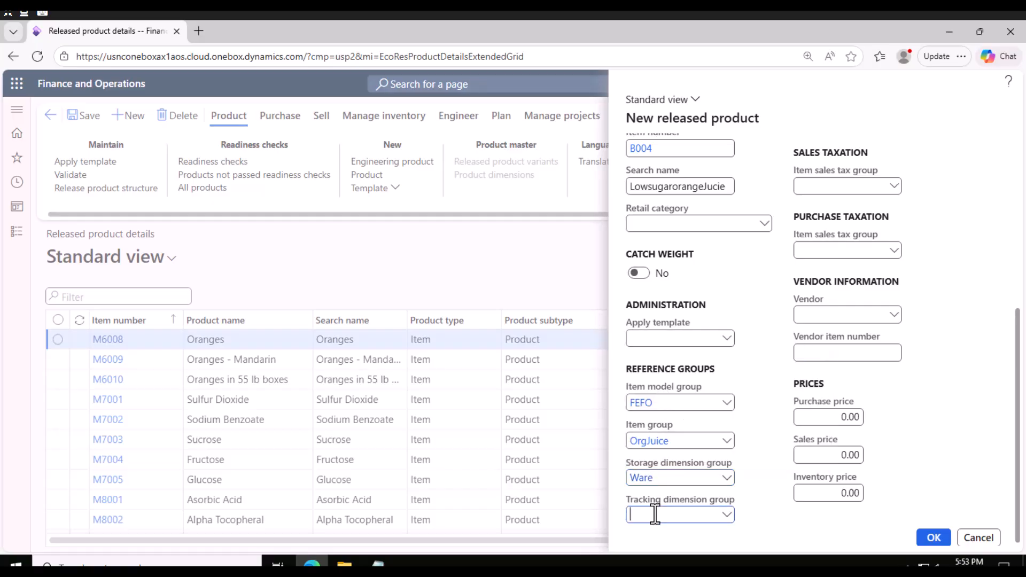
type("bat")
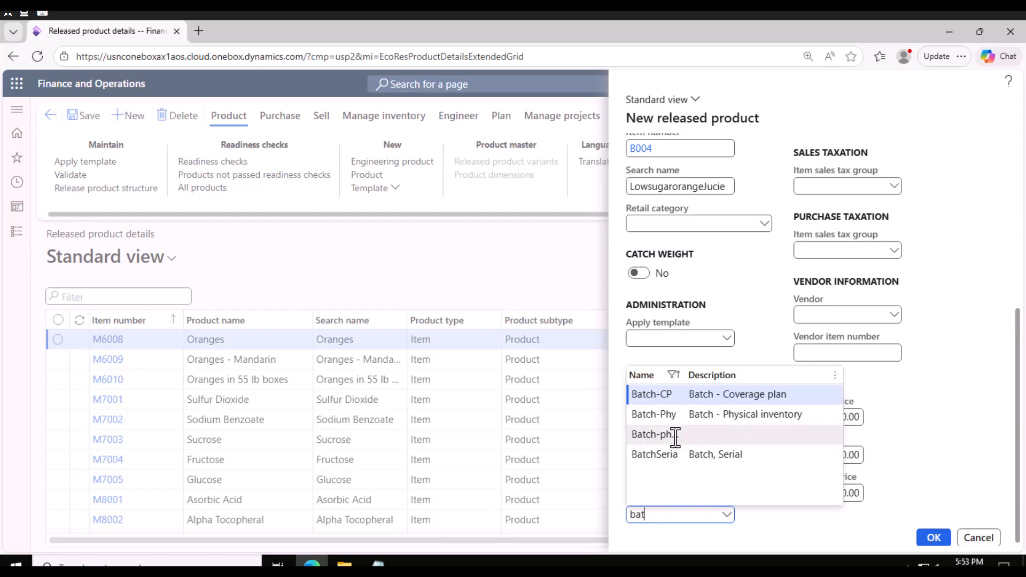
left_click(674, 435)
Try to assign the Orange reservation hierarchy to the new released product
scroll(823, 237, "up", 5)
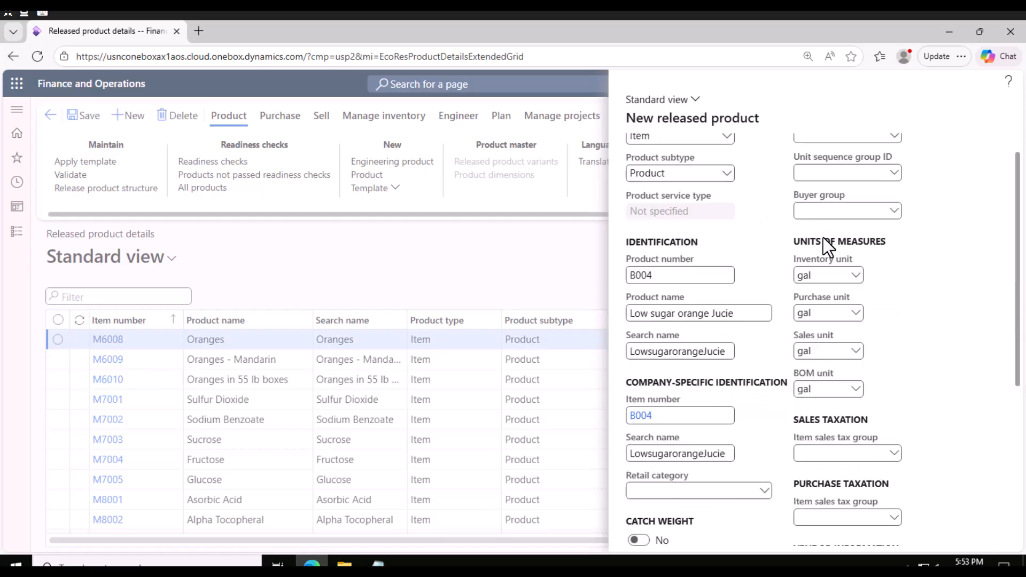
scroll(823, 238, "up", 1)
left_click(843, 162)
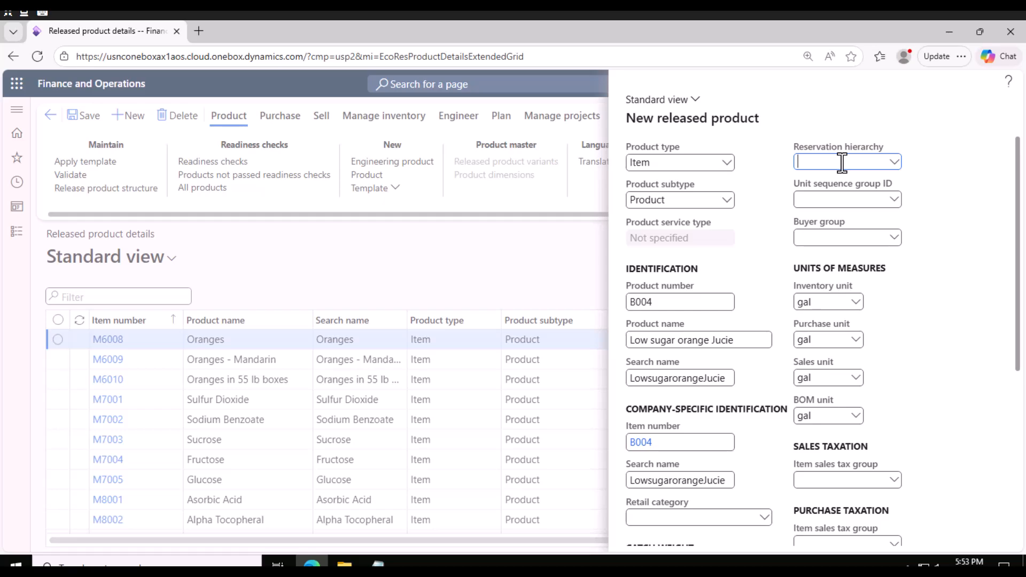
left_click(896, 162)
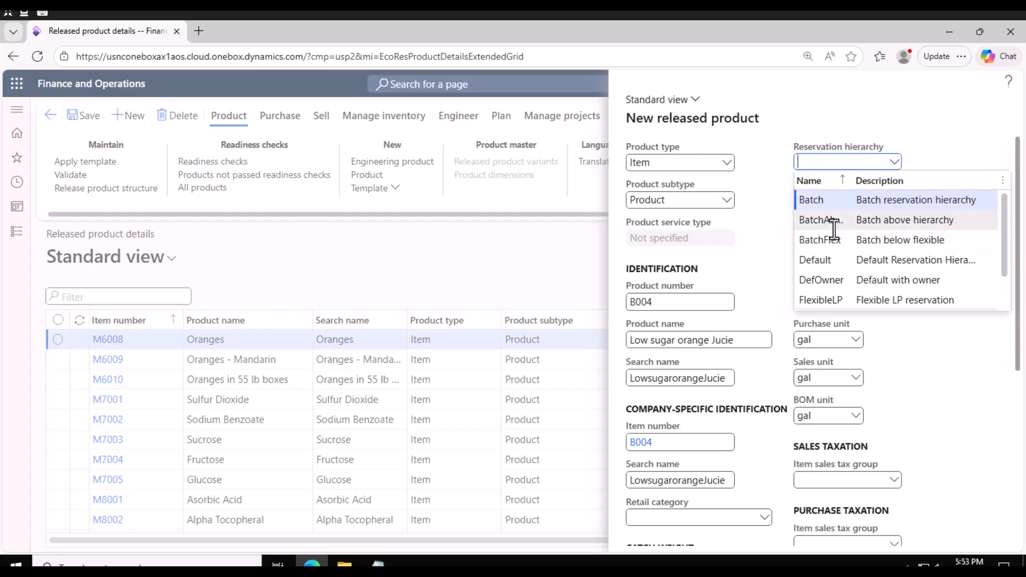
scroll(832, 224, "down", 1)
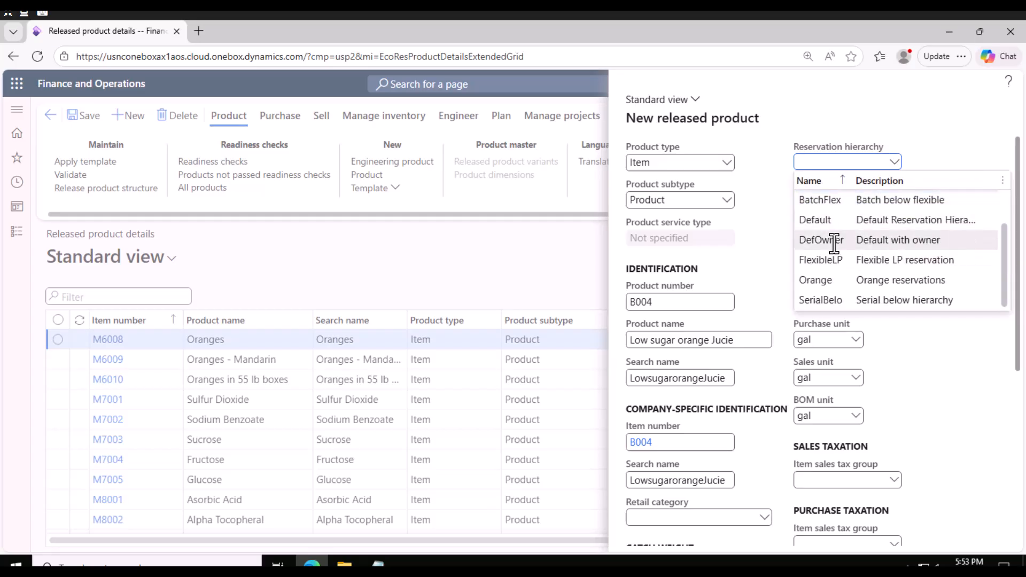
left_click(832, 282)
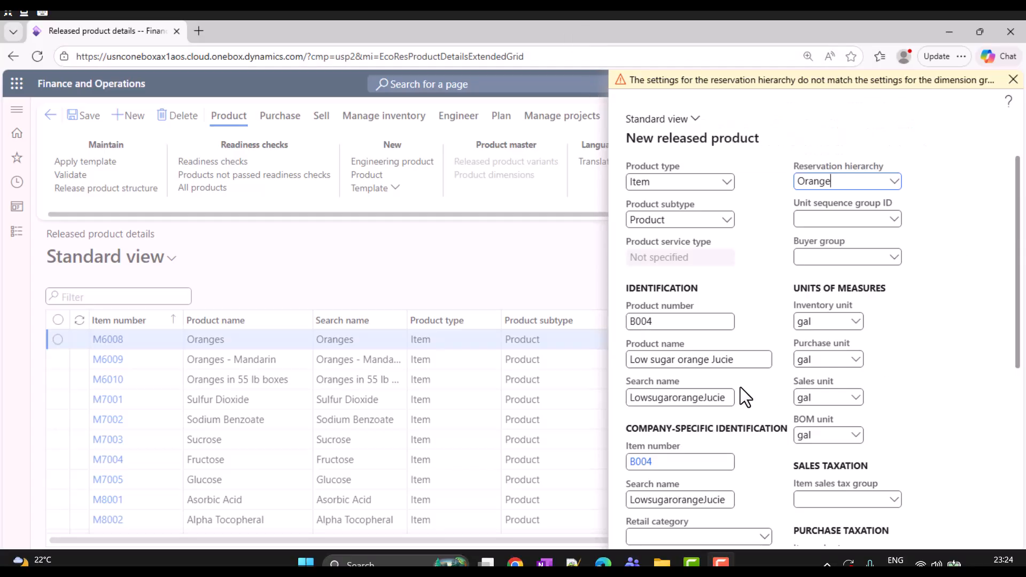
Change the new product's tracking dimension group to Batch-Phy
scroll(745, 397, "down", 5)
left_click(726, 515)
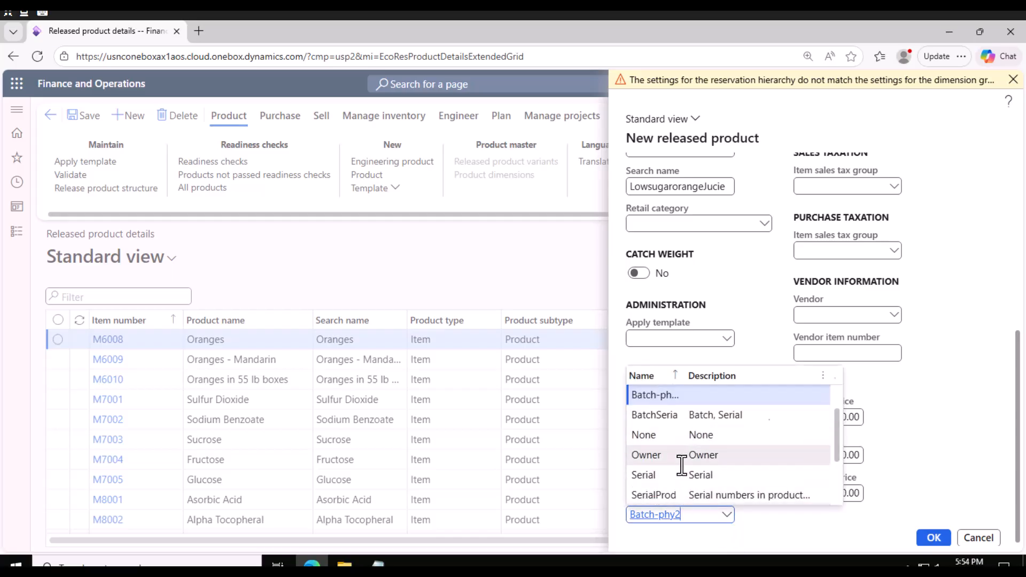
scroll(682, 464, "down", 2)
triple_click(655, 515)
type("batc")
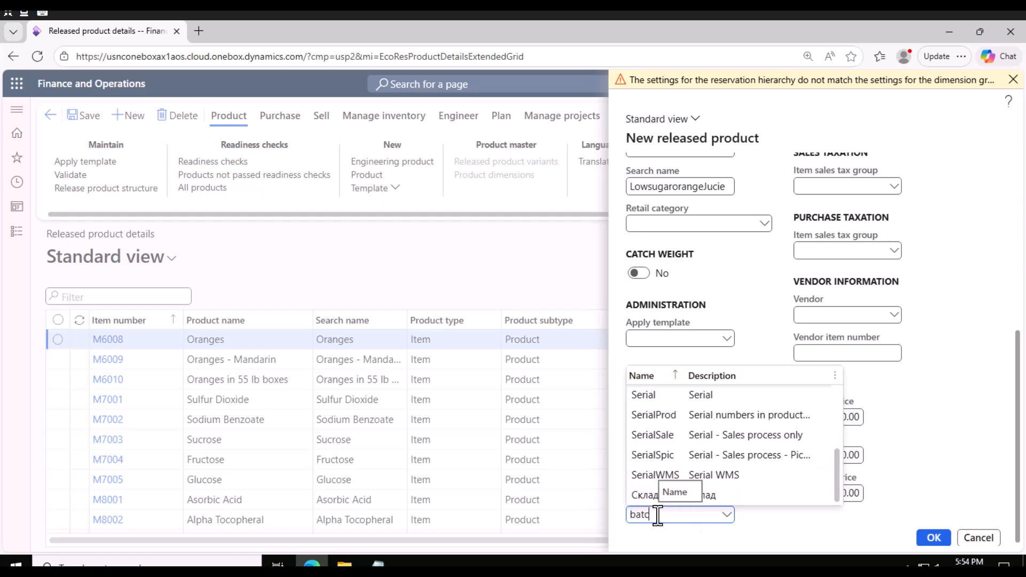
type("h")
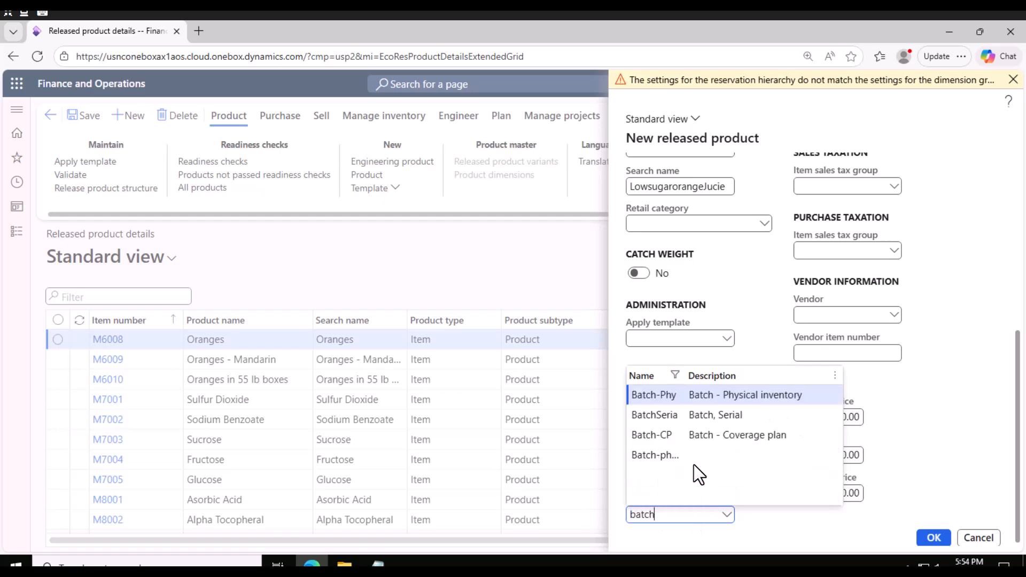
left_click(680, 394)
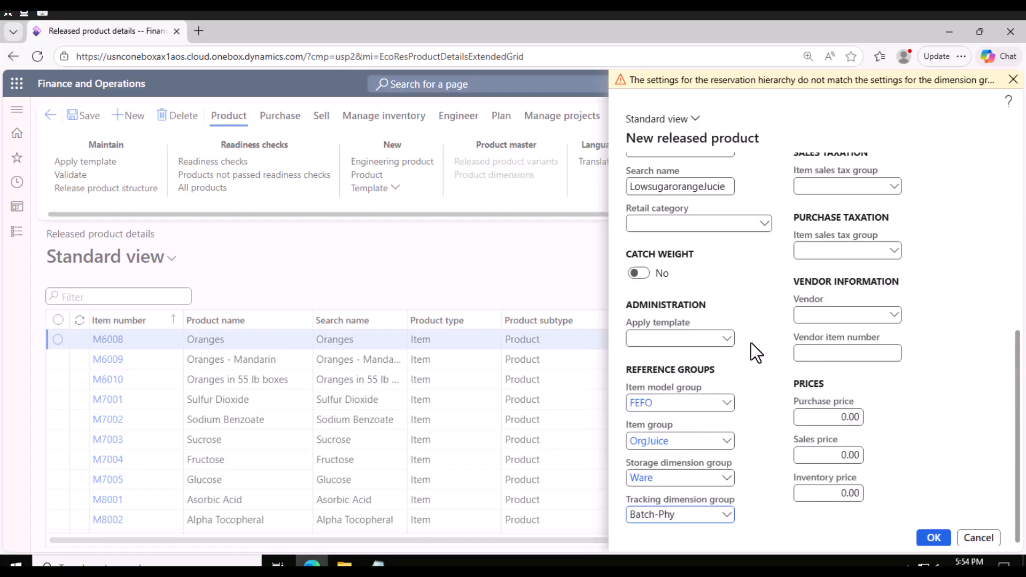
Open the tracking dimension group details, compare the tracking dimensions of Batch-Phy and Batch-phy2, and return to the new product form
right_click(728, 520)
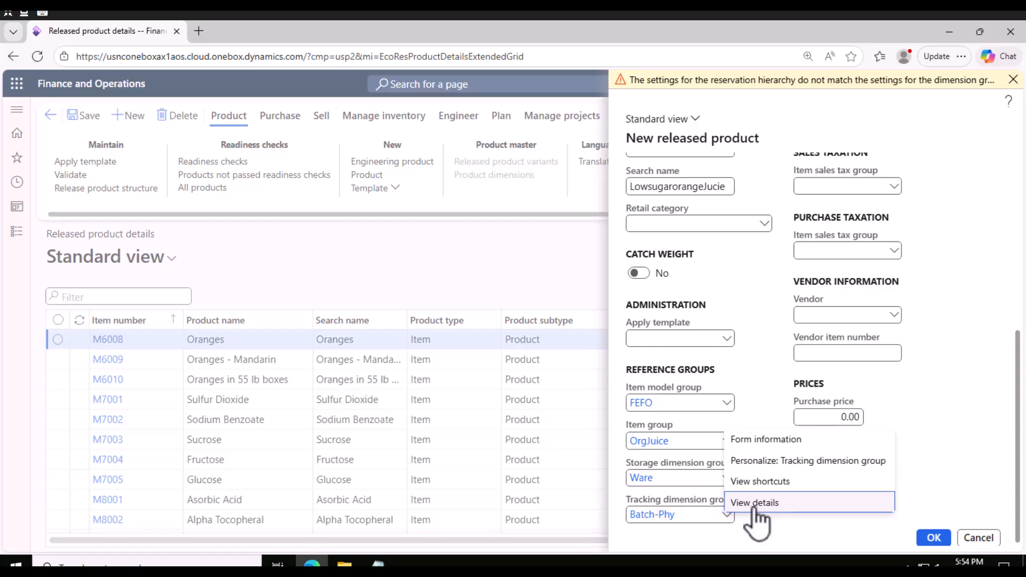
left_click(754, 505)
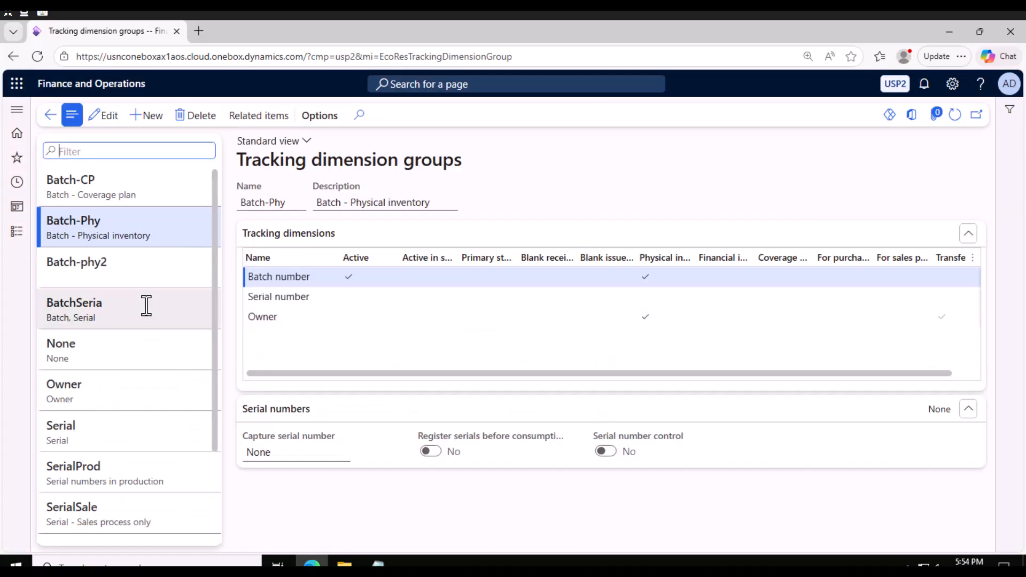
left_click(121, 265)
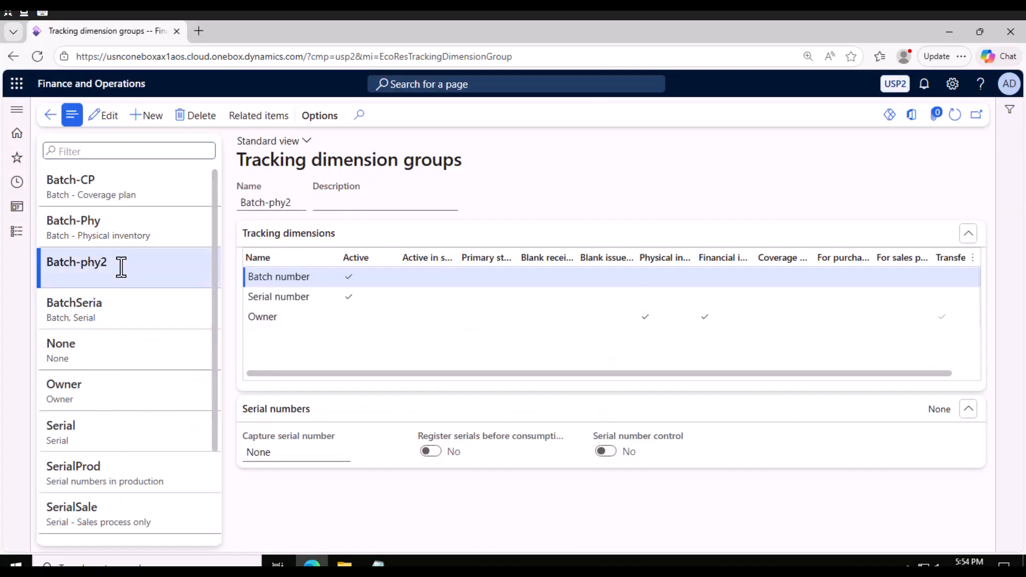
left_click(108, 223)
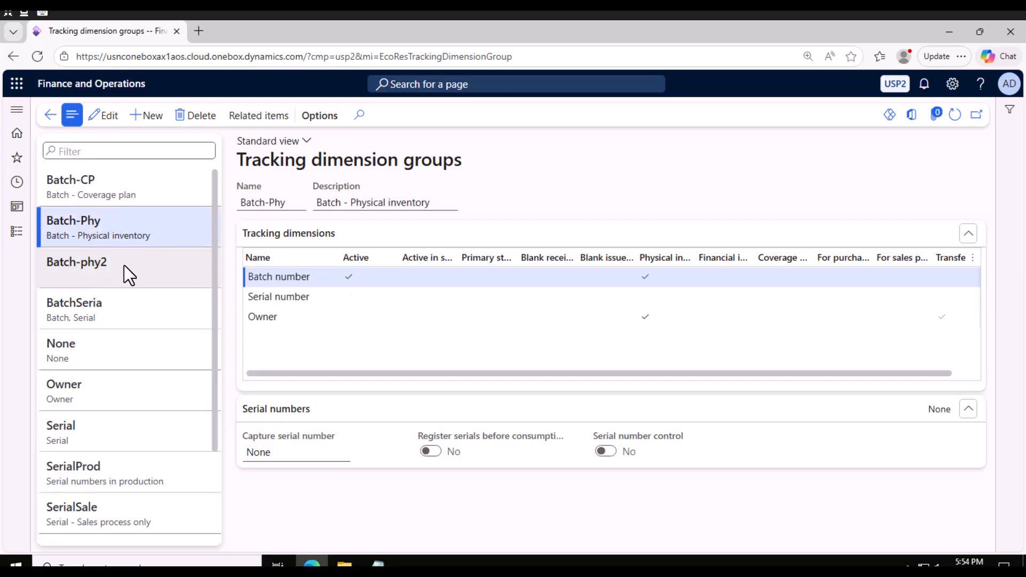
left_click(155, 266)
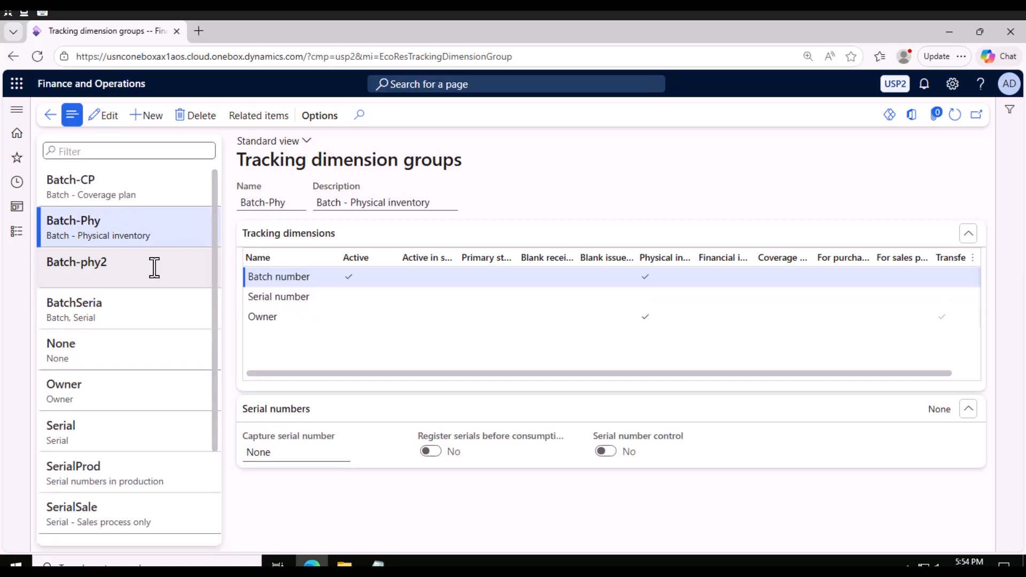
left_click(132, 230)
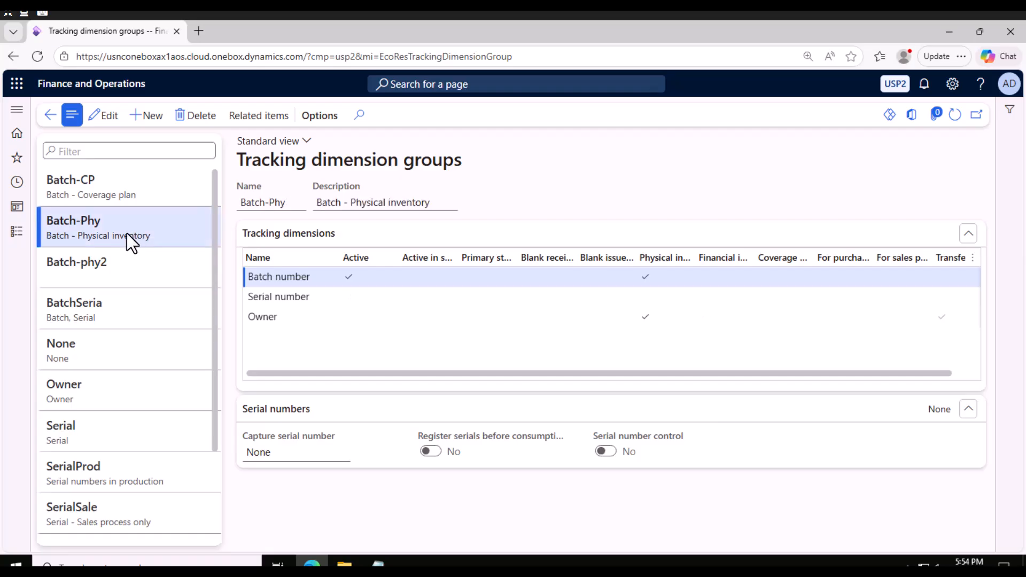
left_click(49, 114)
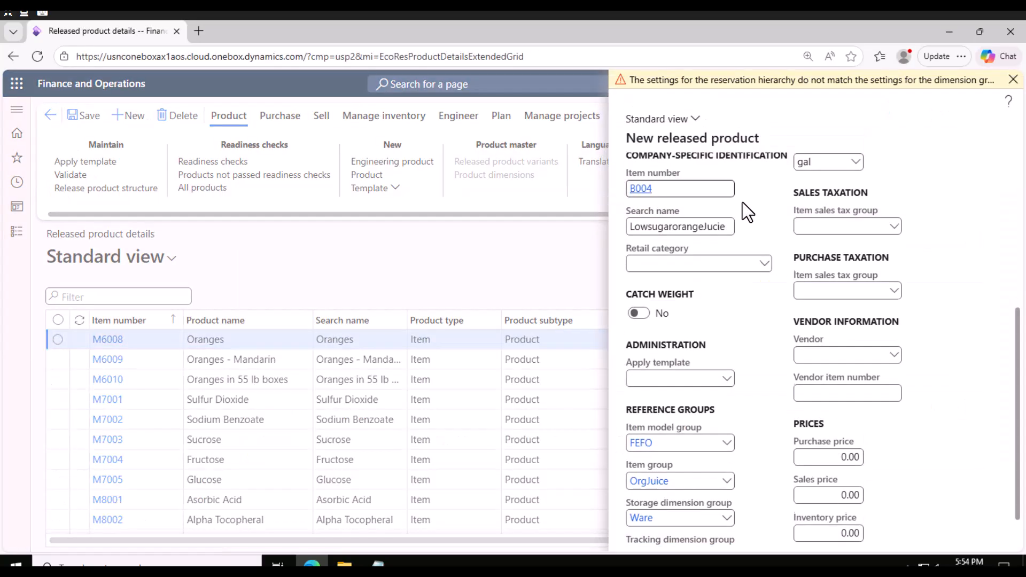
Reselect Orange as the new product's reservation hierarchy and confirm the creation of the released product
left_click(1012, 79)
scroll(697, 388, "down", 2)
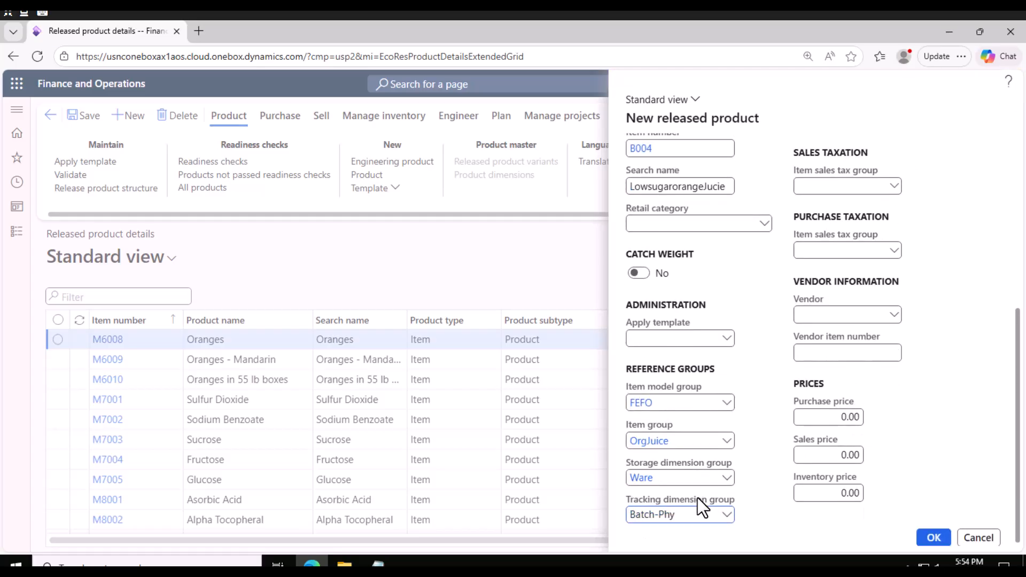
scroll(922, 156, "up", 3)
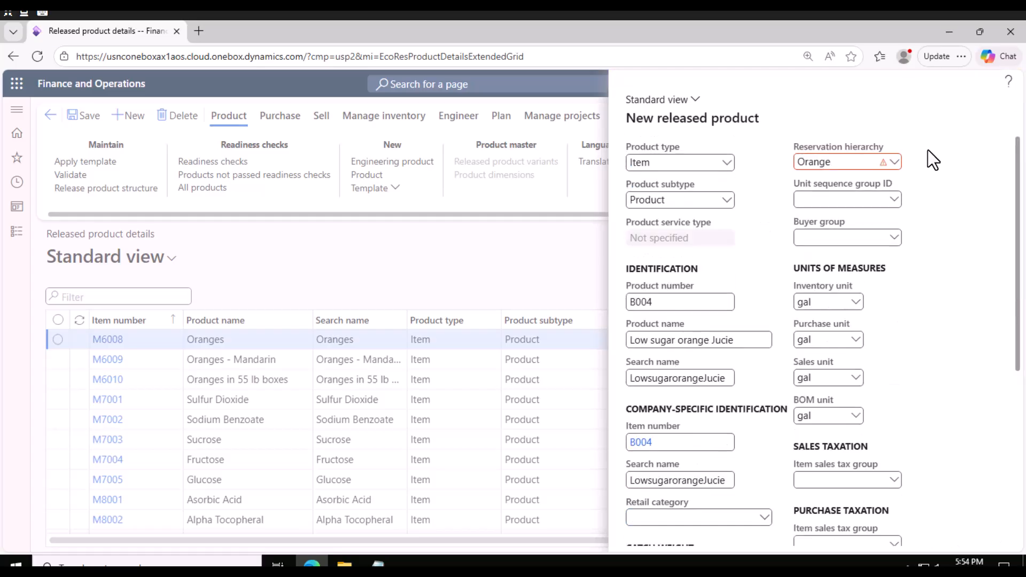
left_click(894, 161)
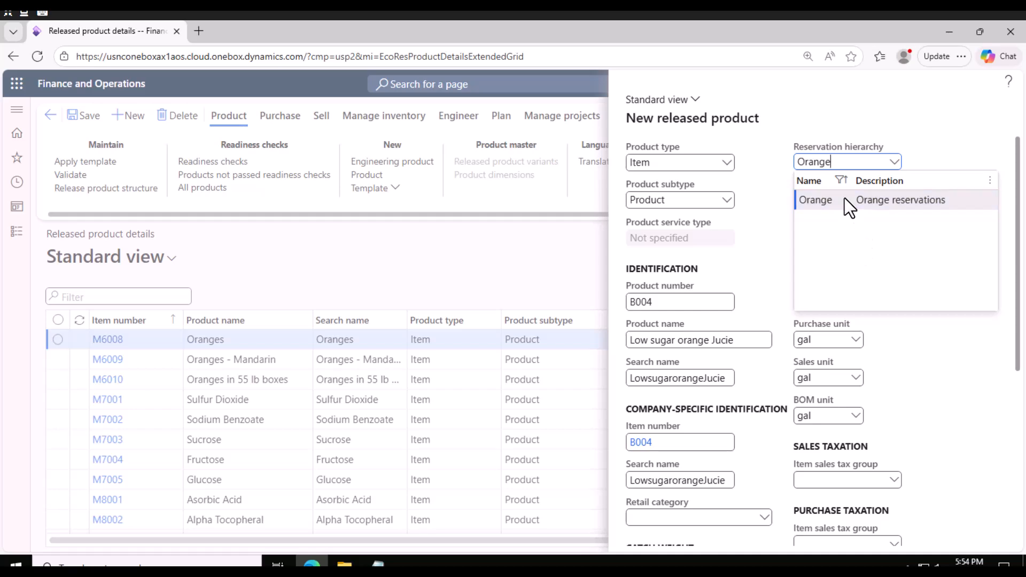
left_click(815, 199)
scroll(906, 322, "down", 5)
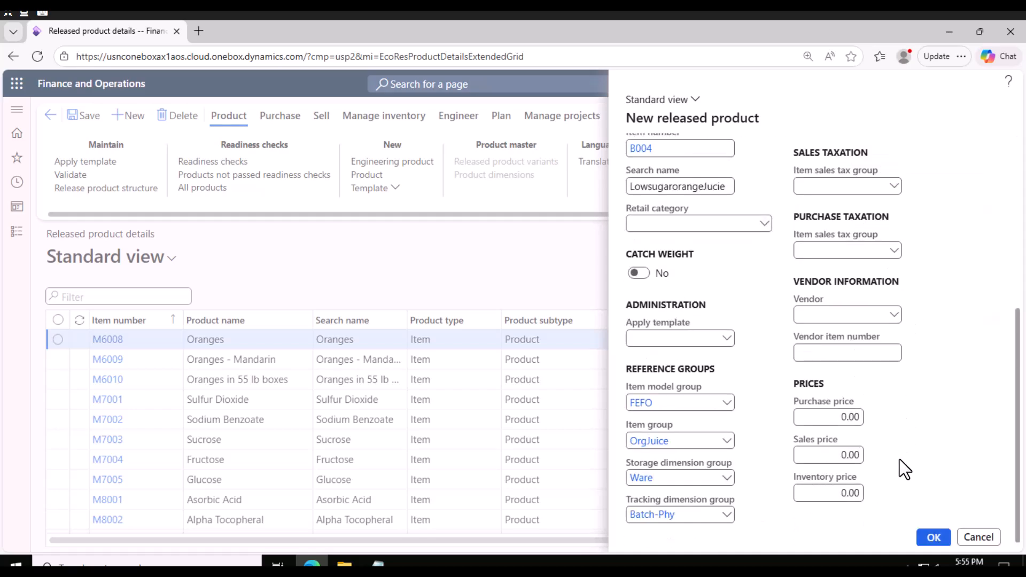
left_click(932, 530)
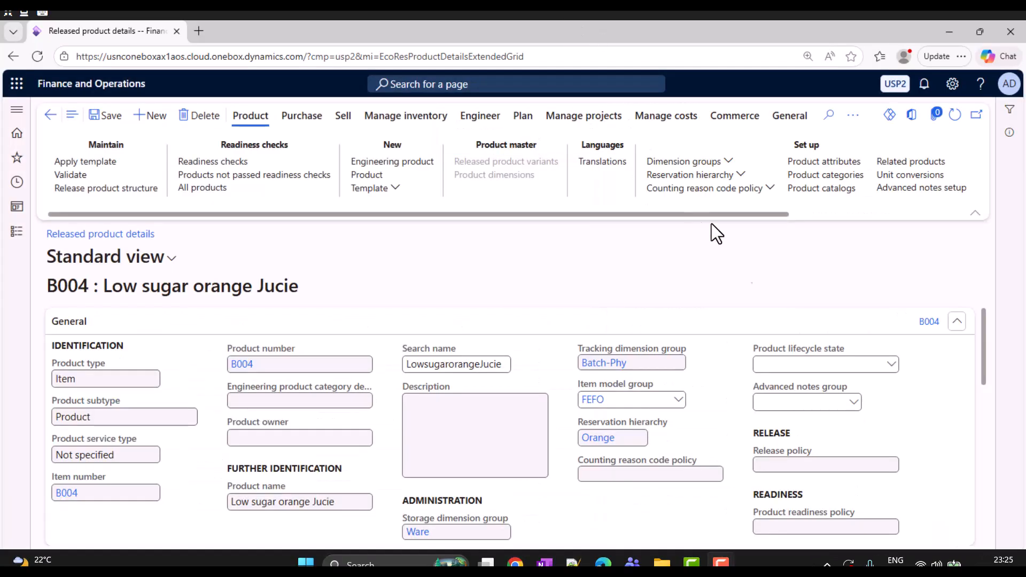
Check the reservation hierarchy assigned to product B004 and look through the remaining product setup commands
left_click(741, 175)
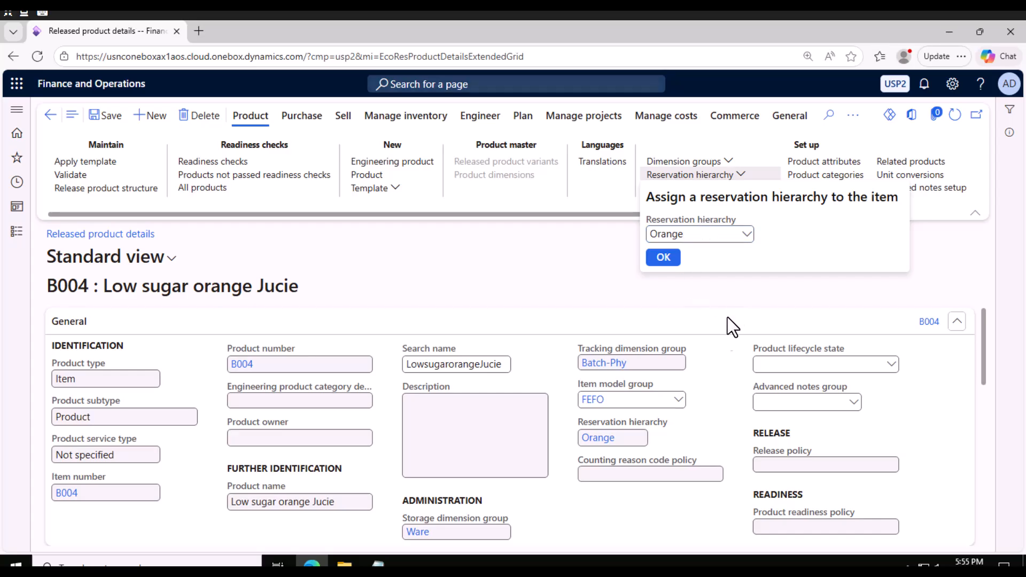
key("Return")
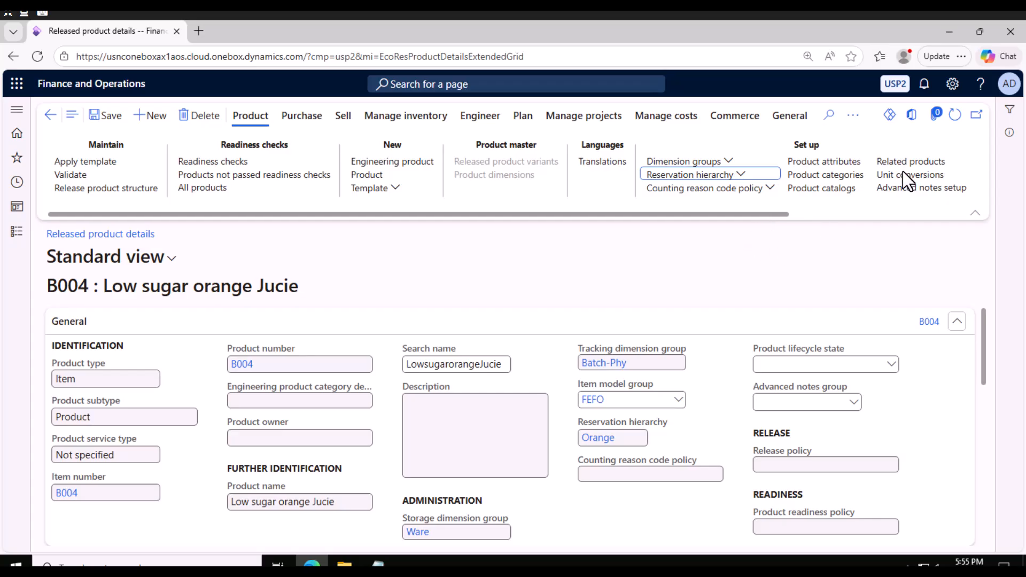
left_click_drag(787, 213, 963, 219)
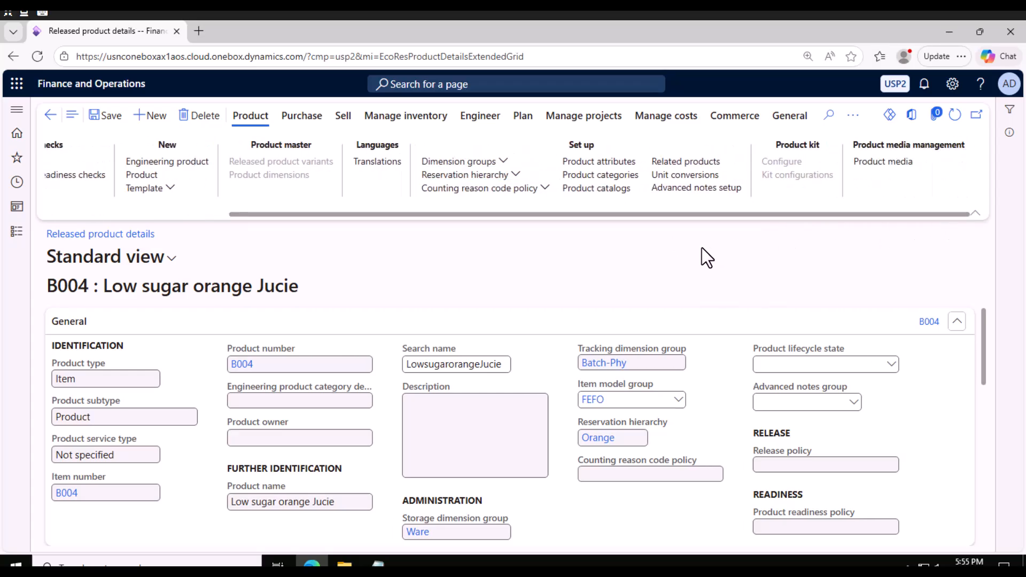
Search the product details page for "unit seq" and collapse all its sections
key("ctrl+f")
type("unit")
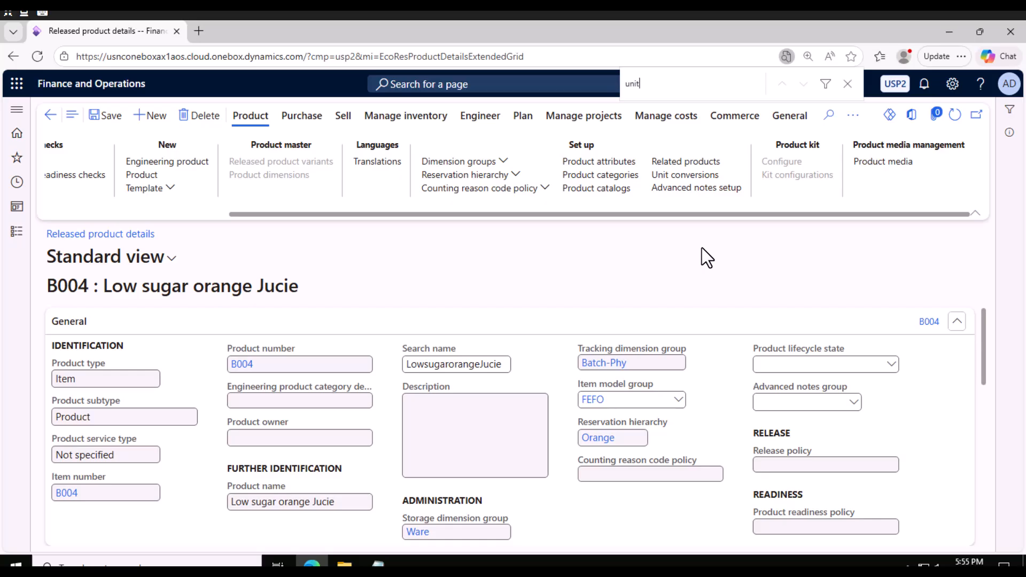
type(" seq")
right_click(681, 321)
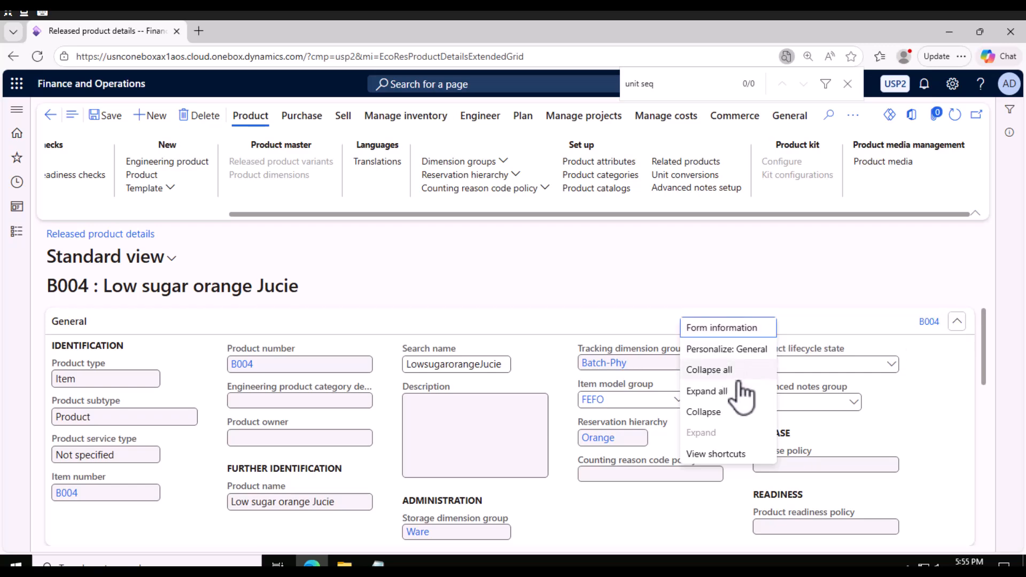
left_click(714, 370)
left_click(669, 89)
Expand all sections of the B004 product details and find the Unit sequence group ID field by searching for "unit se"
right_click(601, 324)
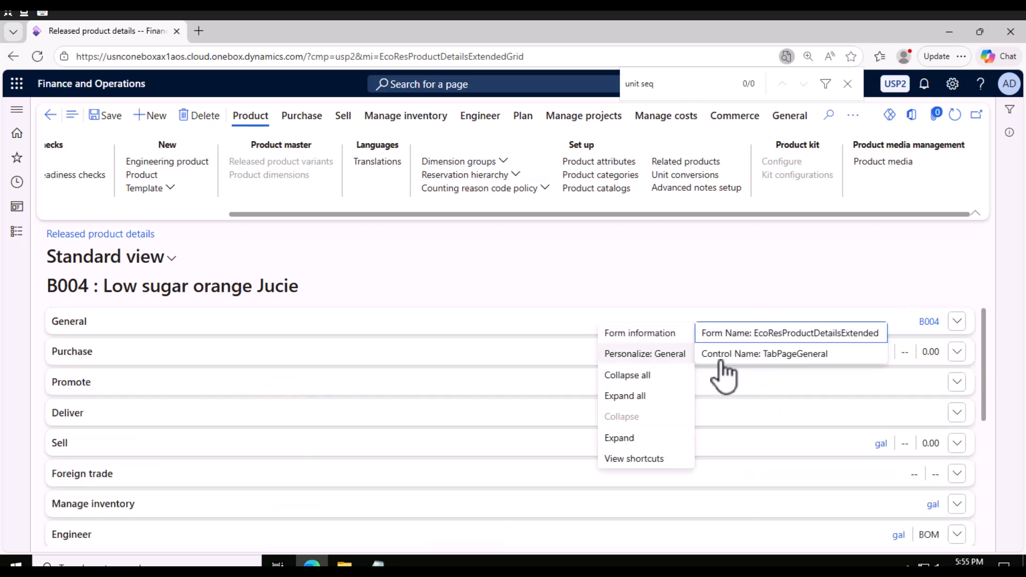
left_click(641, 394)
left_click(678, 87)
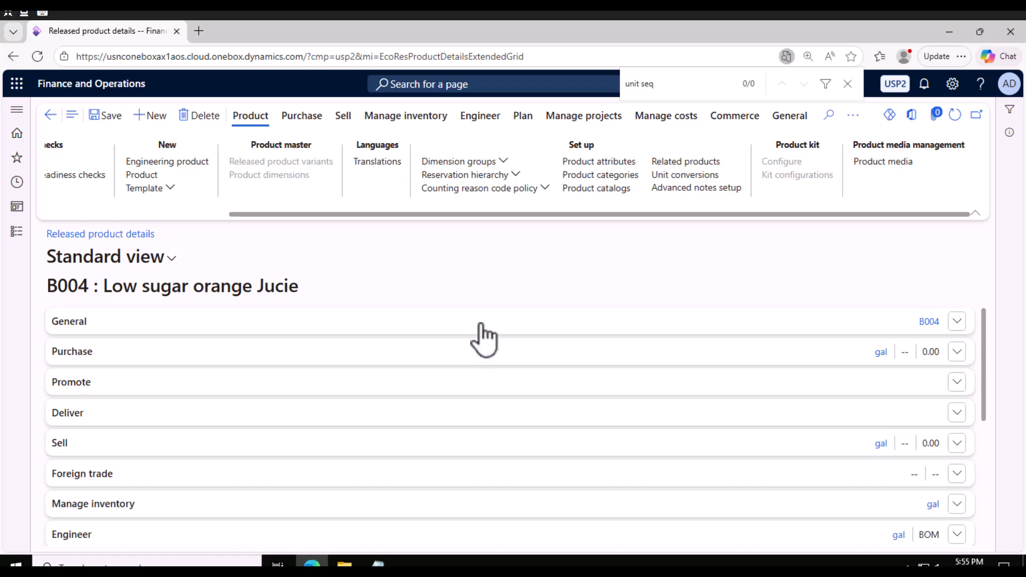
right_click(409, 300)
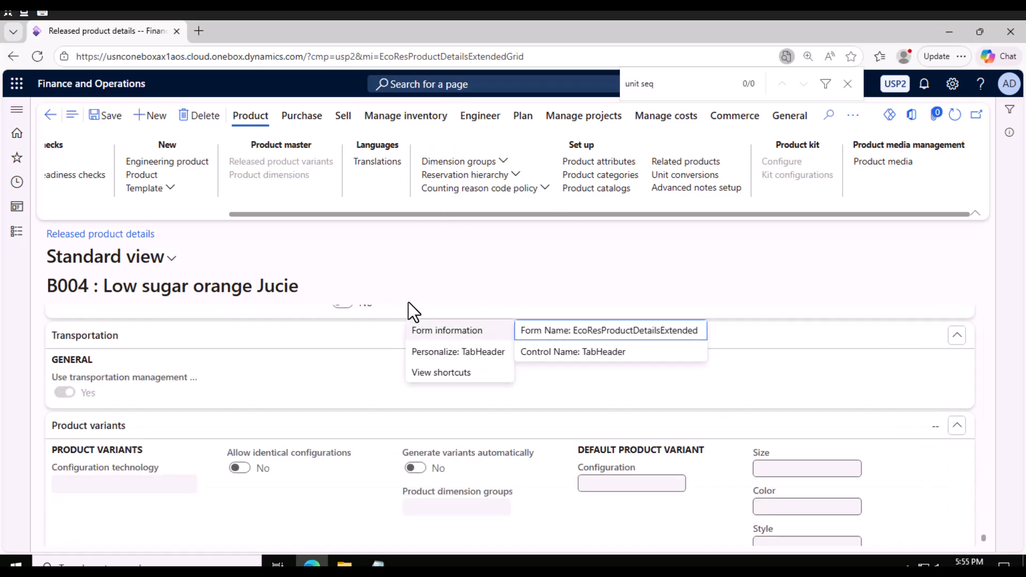
left_click(679, 85)
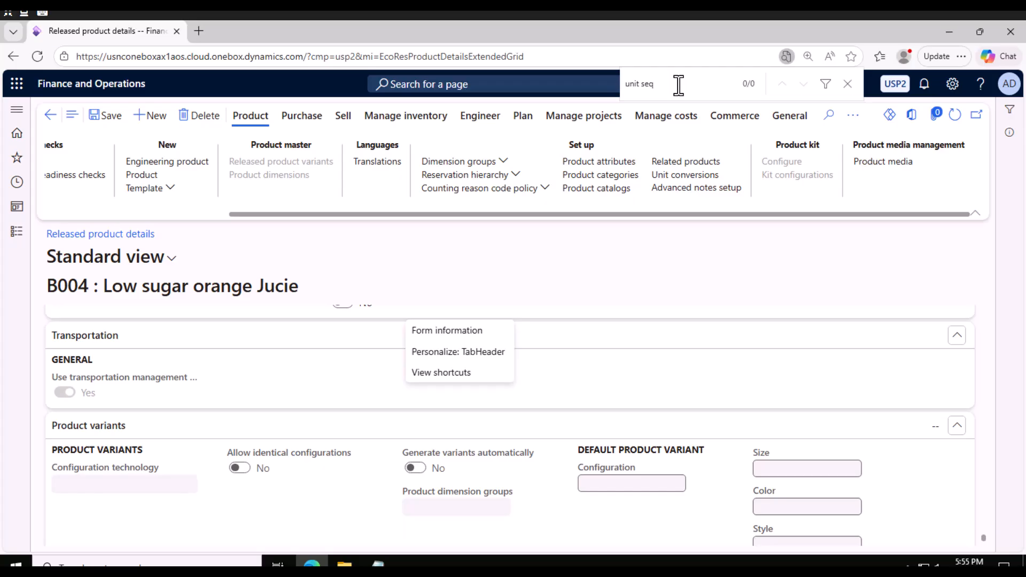
type("ence group id")
key("ctrl+f")
type("unit se")
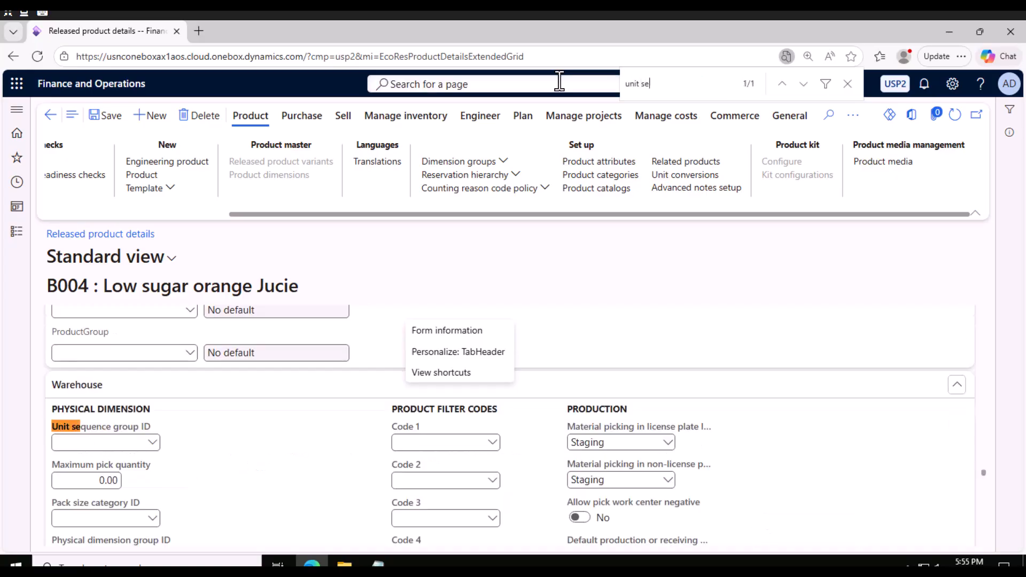
Set the Unit sequence group ID of product B004 to GAL in its warehouse details and save the record
type("quen")
left_click(143, 443)
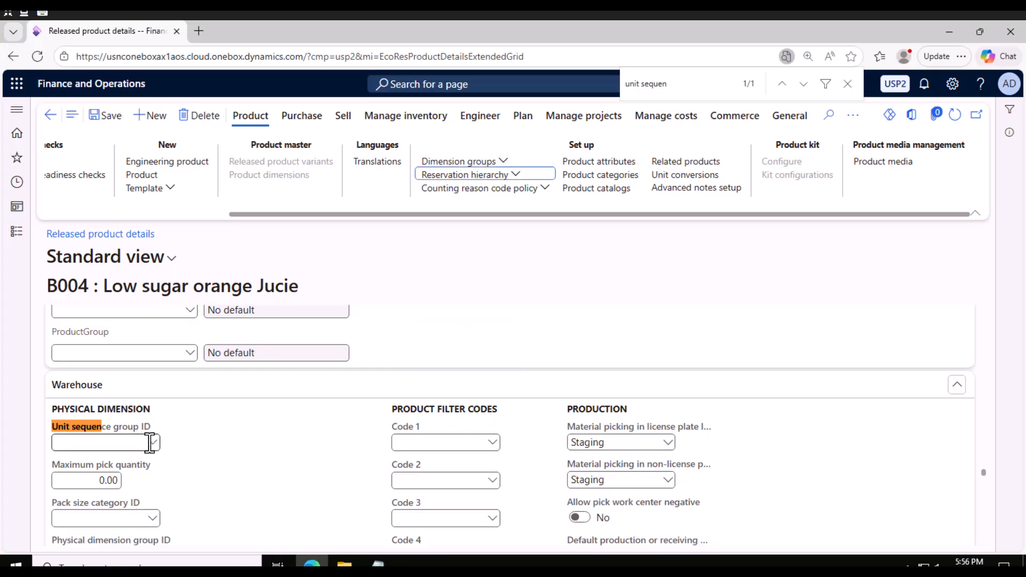
left_click(138, 453)
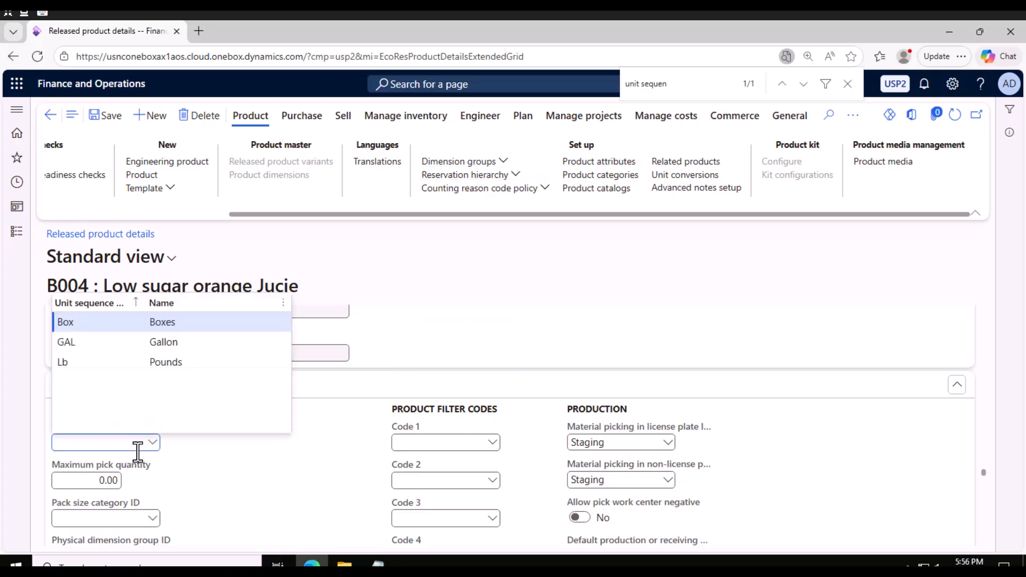
left_click(87, 342)
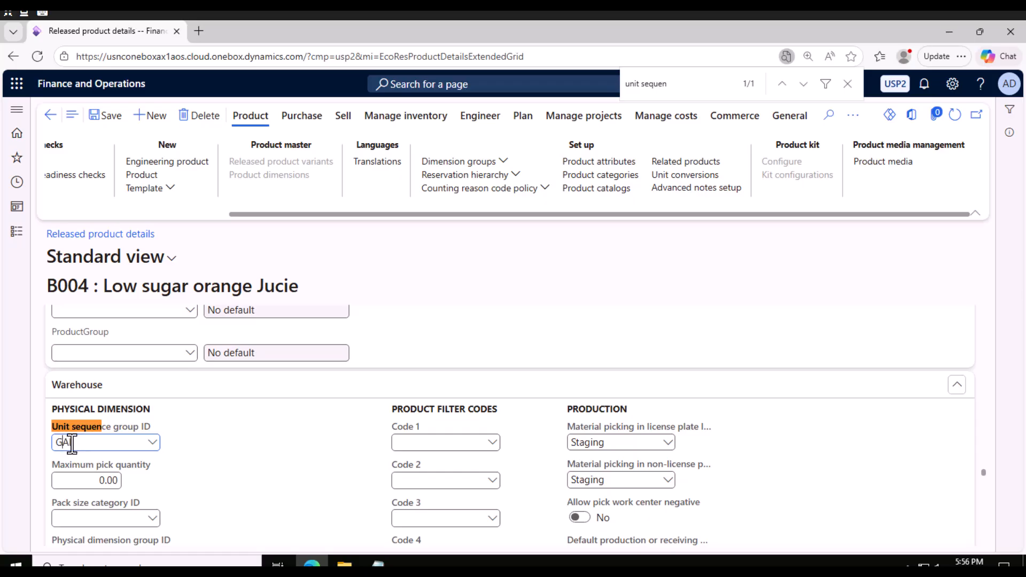
left_click(104, 115)
Review the line details of the GAL unit sequence group, return to product B004 and look over its remaining warehouse fields
left_click(66, 442)
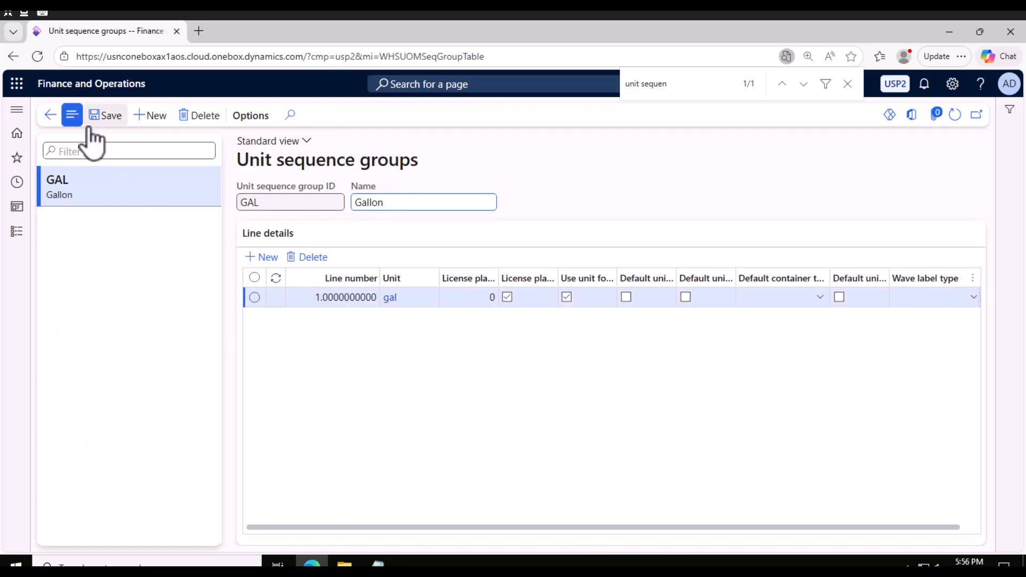
left_click(49, 116)
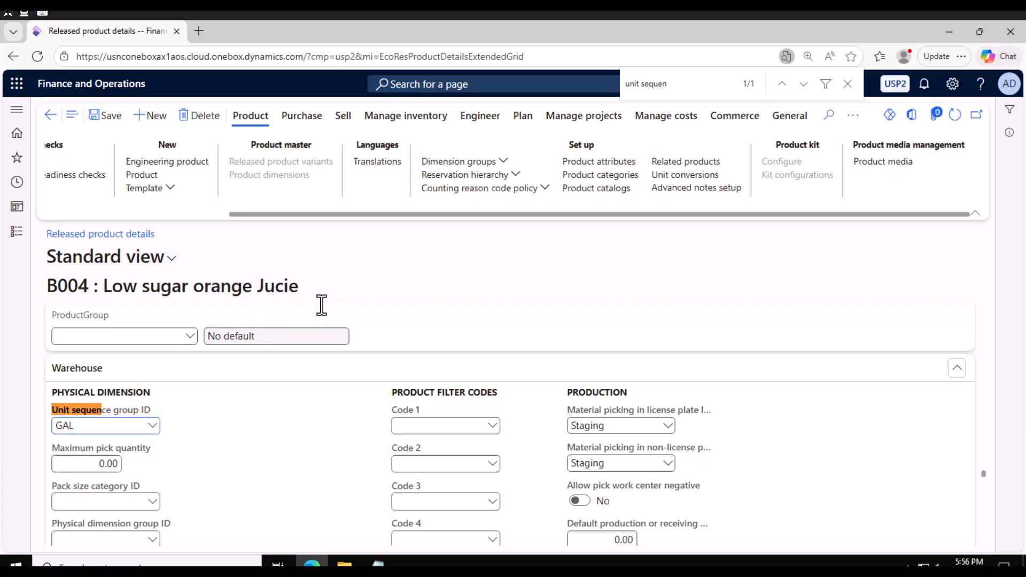
scroll(462, 358, "down", 2)
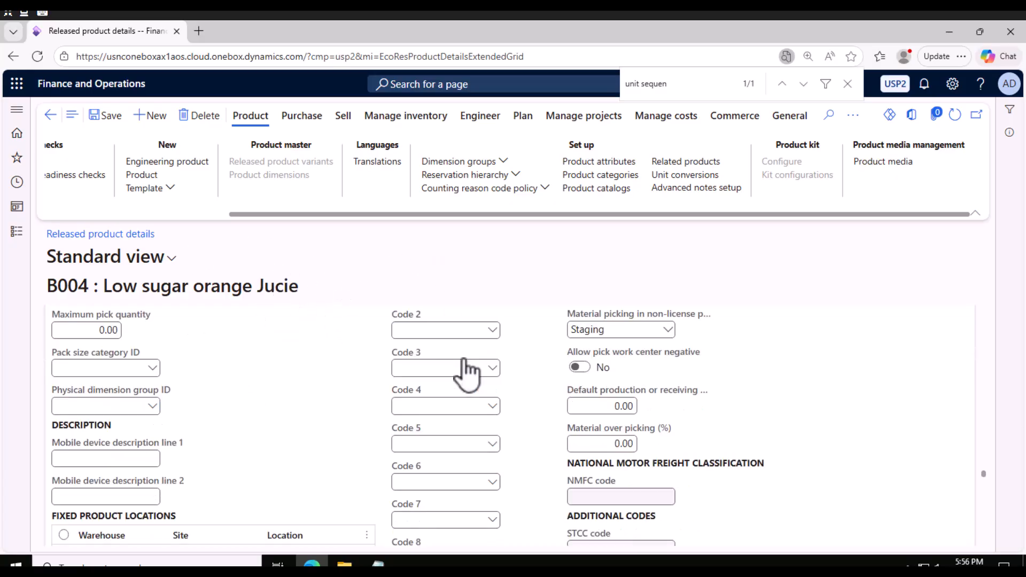
scroll(464, 369, "up", 2)
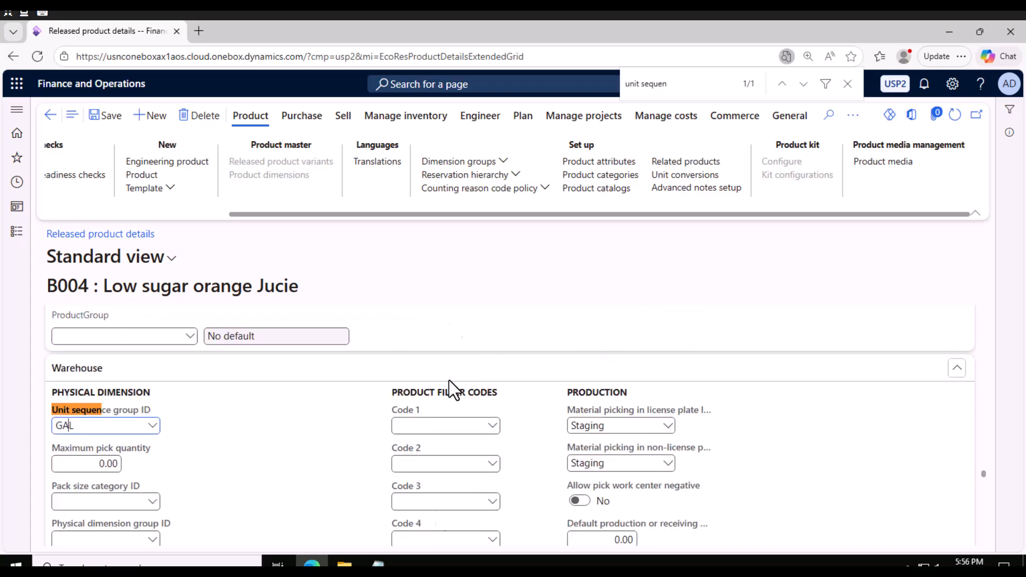
Switch to Notepad, move its window clear of the product's warehouse fields and add the line "1-100" below "RH("
left_click(378, 564)
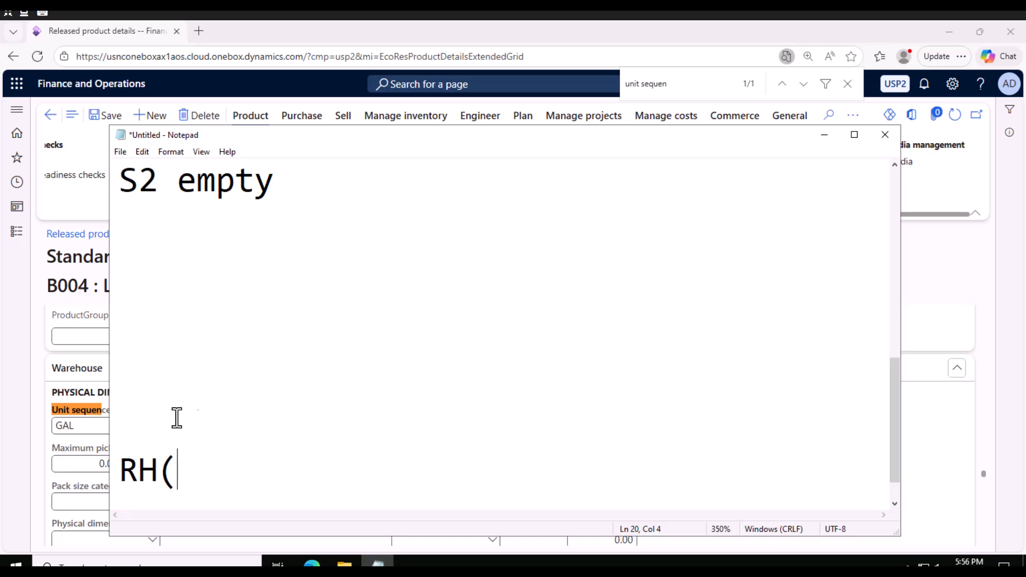
scroll(197, 455, "down", 1)
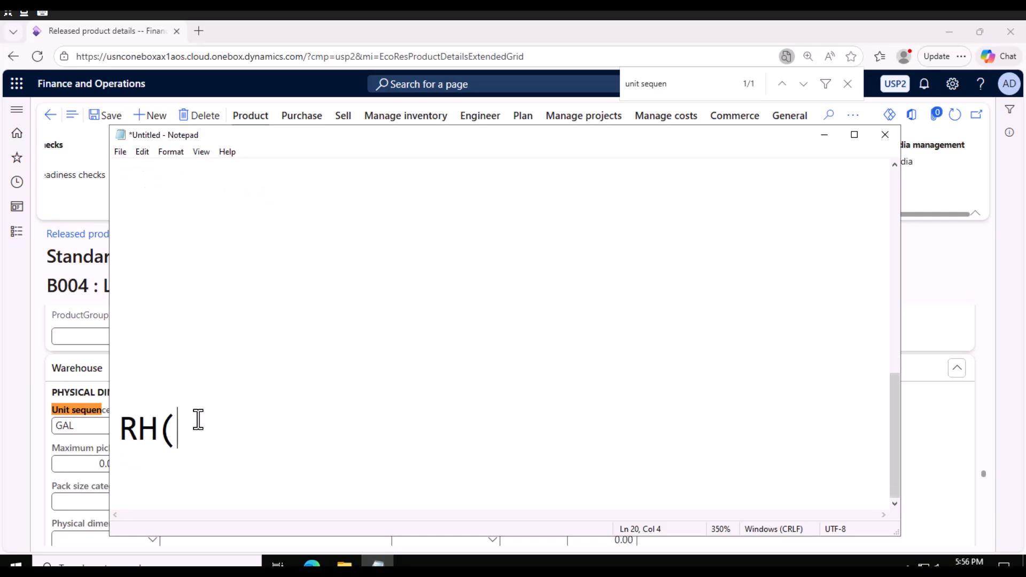
left_click_drag(435, 143, 685, 150)
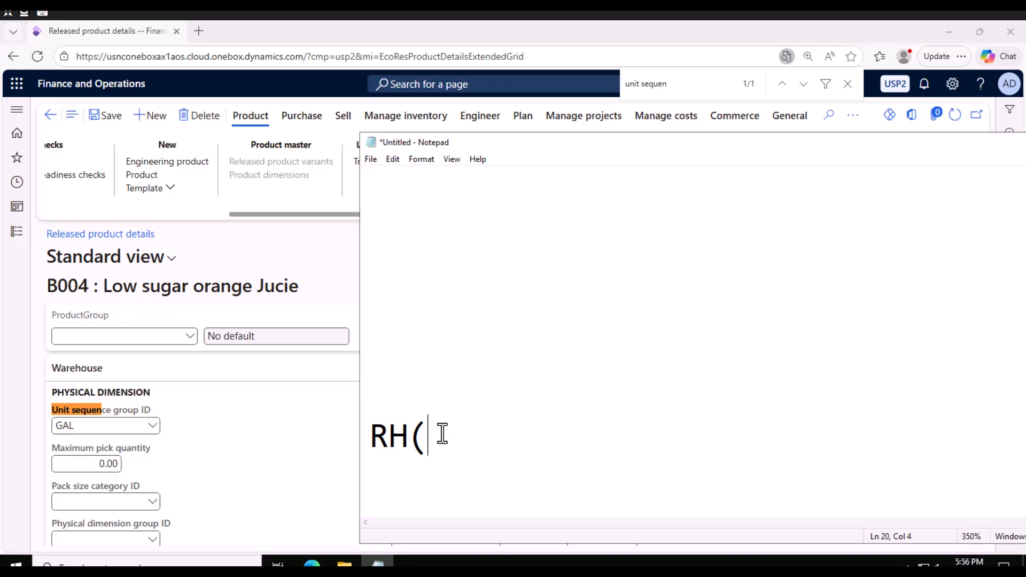
key("Return")
key("Return")
type("1")
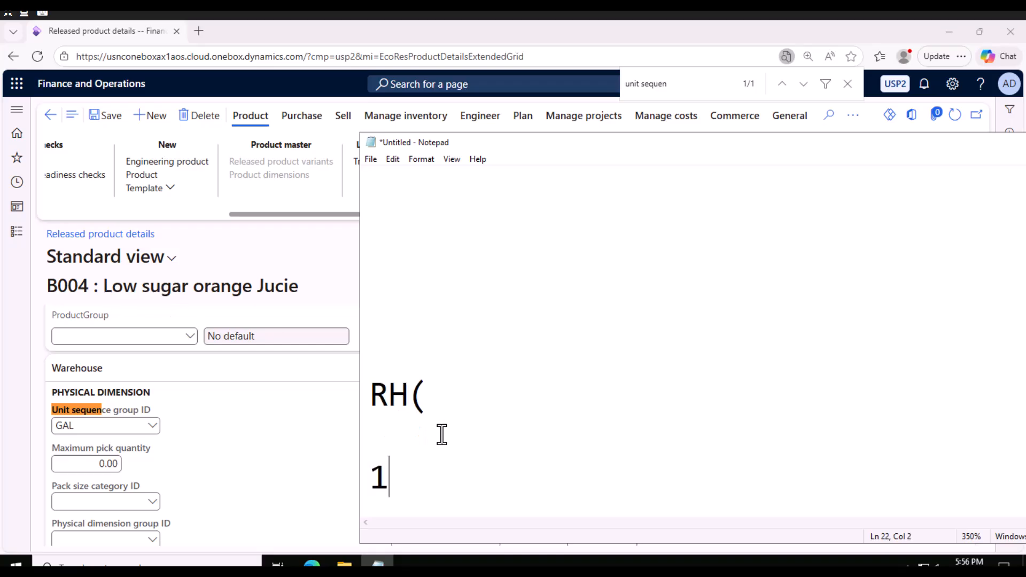
type("-100")
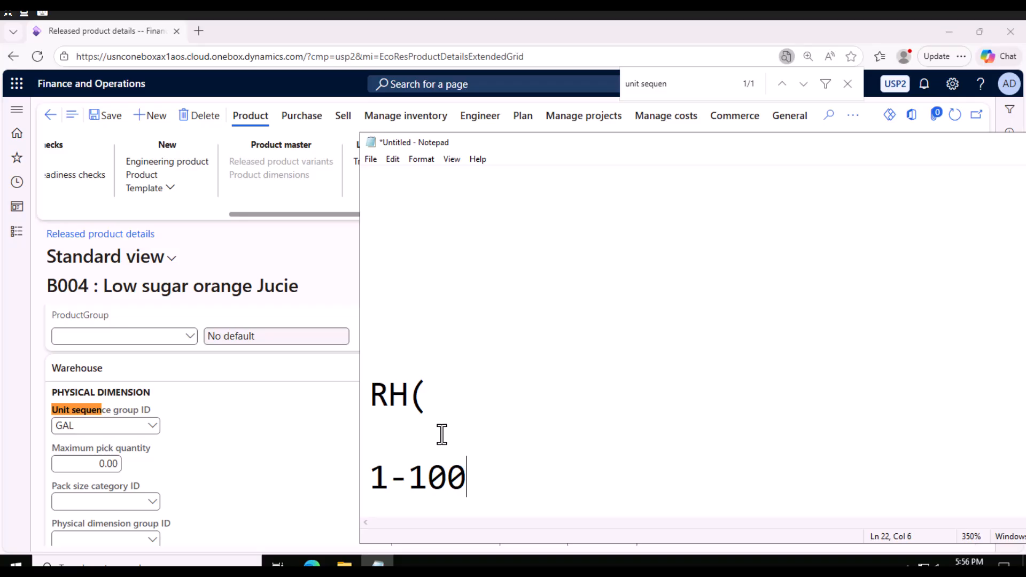
key("Return")
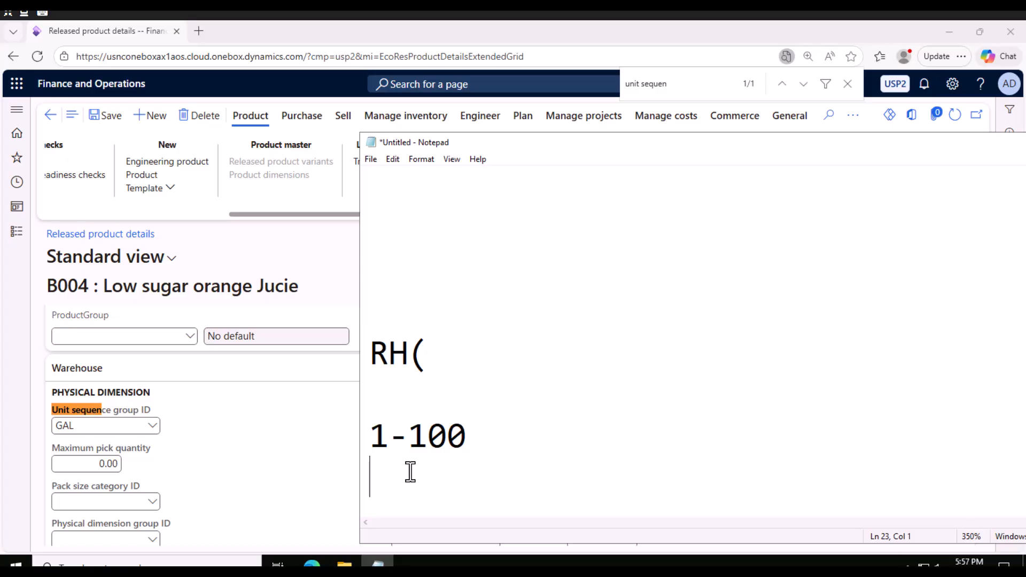
left_click_drag(481, 140, 533, 146)
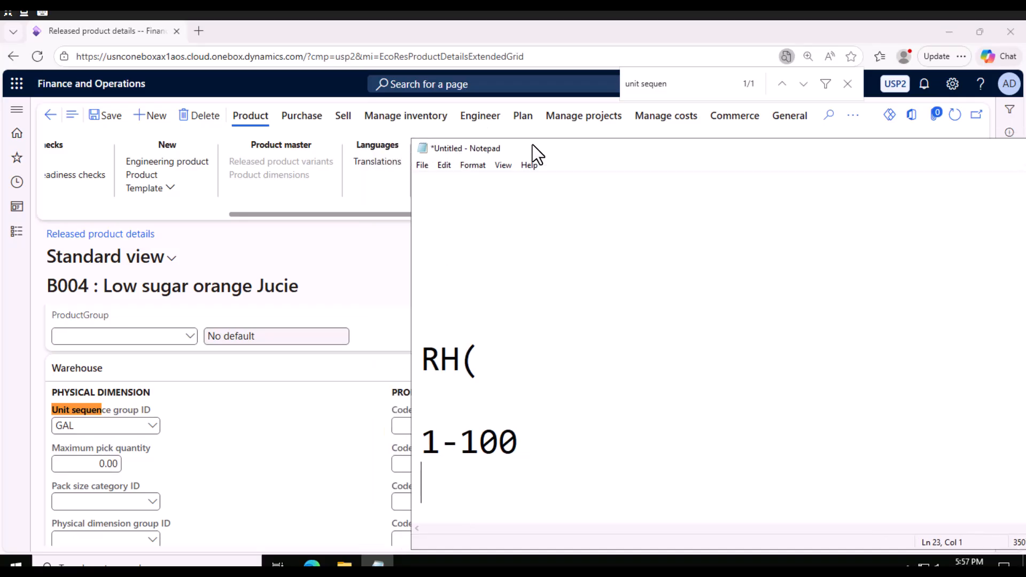